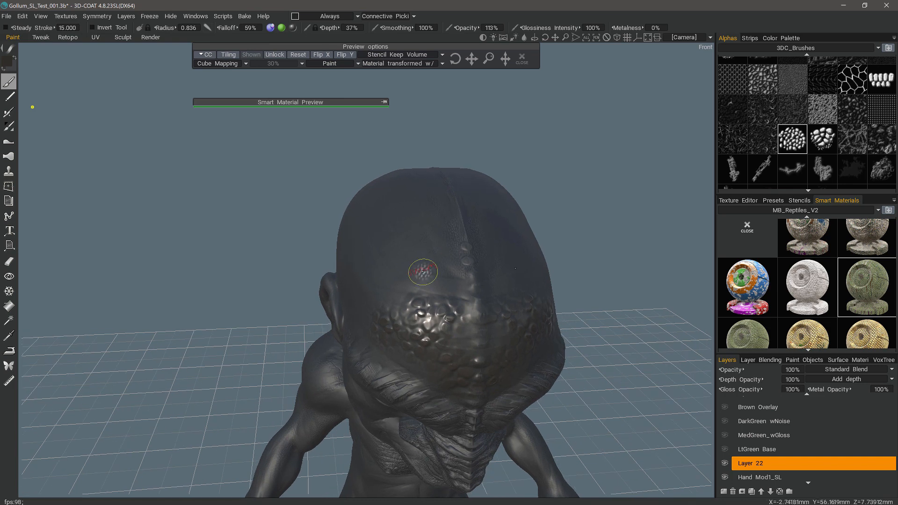
# Choose the first soft round alpha in the 3DC_Brushes set as the paint brush.
pyautogui.rightClick(412, 261)
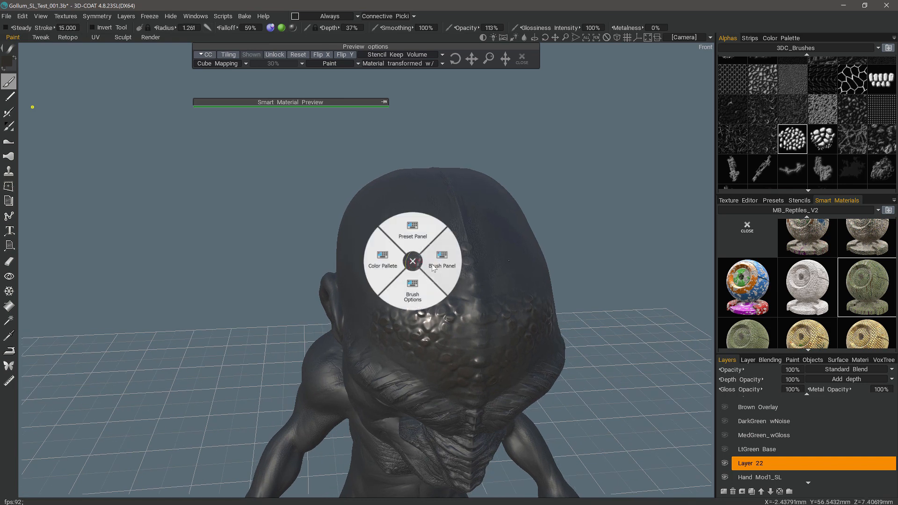
pyautogui.click(436, 262)
pyautogui.scroll(10, 407, 270)
pyautogui.click(362, 219)
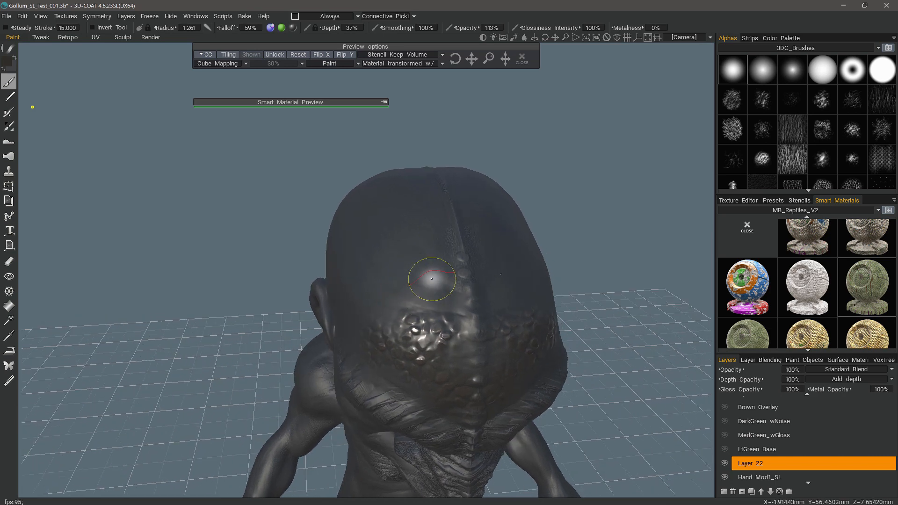
# Undo the test stroke, paint the green reptile-scale smart material across the forehead on new Layer 23, and deactivate the material.
pyautogui.moveTo(433, 280)
pyautogui.mouseDown()
pyautogui.moveTo(429, 269)
pyautogui.moveTo(439, 318)
pyautogui.moveTo(422, 328)
pyautogui.mouseUp()
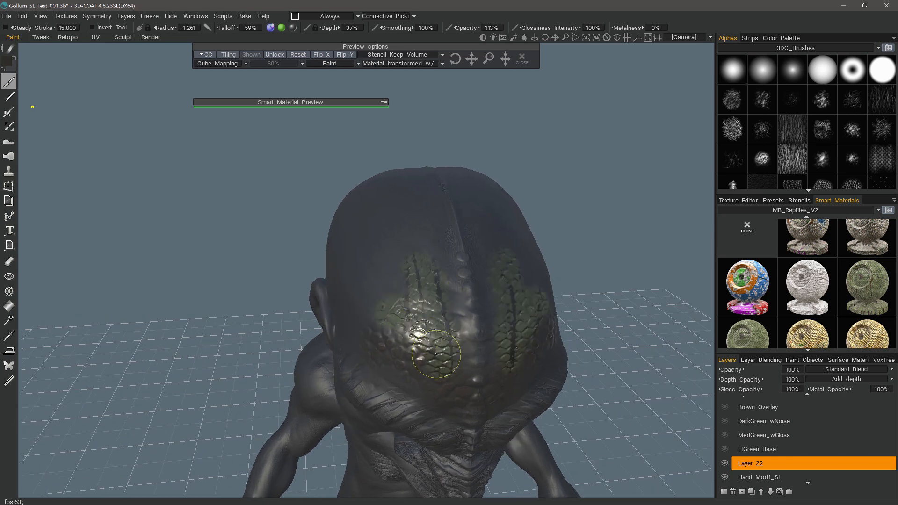
pyautogui.hotkey('ctrl', 'z')
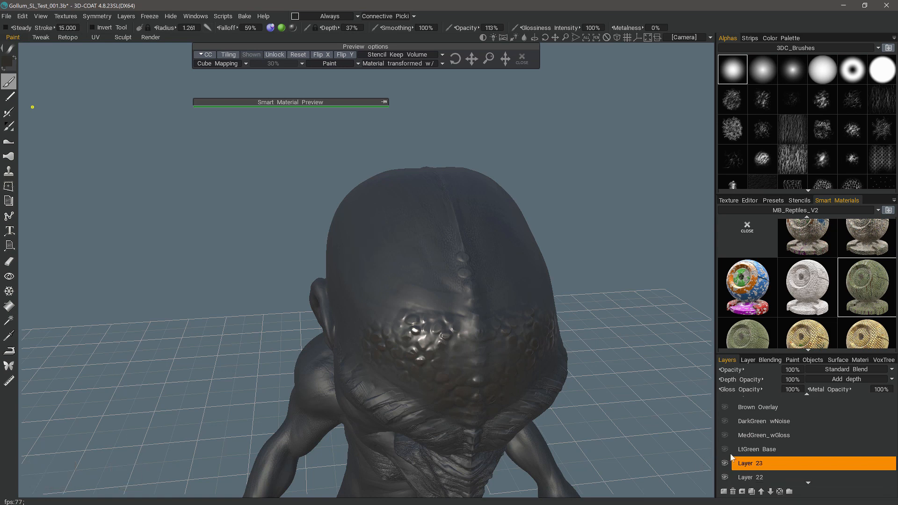
pyautogui.moveTo(397, 283)
pyautogui.mouseDown()
pyautogui.moveTo(442, 303)
pyautogui.moveTo(431, 257)
pyautogui.moveTo(445, 374)
pyautogui.moveTo(462, 295)
pyautogui.moveTo(452, 263)
pyautogui.moveTo(421, 379)
pyautogui.moveTo(392, 239)
pyautogui.moveTo(355, 321)
pyautogui.moveTo(434, 411)
pyautogui.moveTo(477, 405)
pyautogui.moveTo(361, 345)
pyautogui.mouseUp()
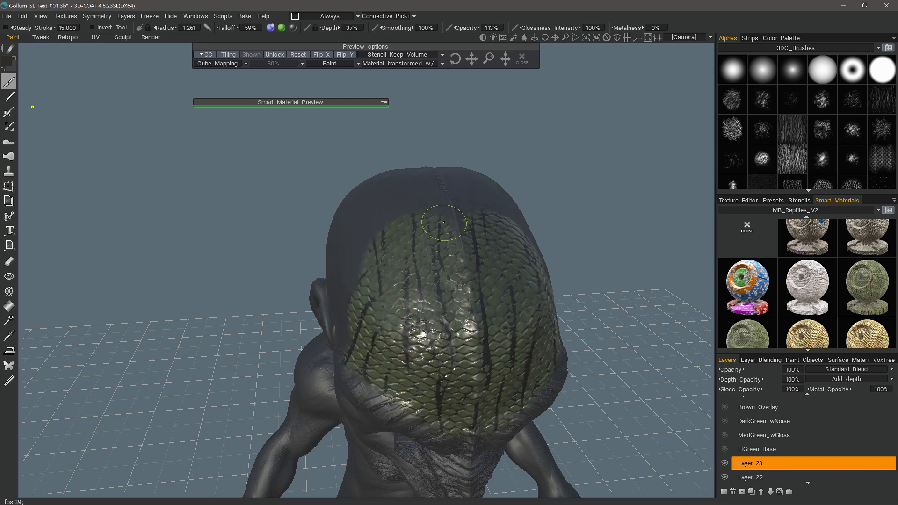
pyautogui.keyDown('alt'); pyautogui.moveTo(459, 277); pyautogui.dragTo(336, 282); pyautogui.keyUp('alt')
pyautogui.click(522, 58)
pyautogui.moveTo(603, 243); pyautogui.dragTo(570, 345)
pyautogui.keyDown('alt'); pyautogui.moveTo(374, 206); pyautogui.dragTo(392, 217); pyautogui.keyUp('alt')
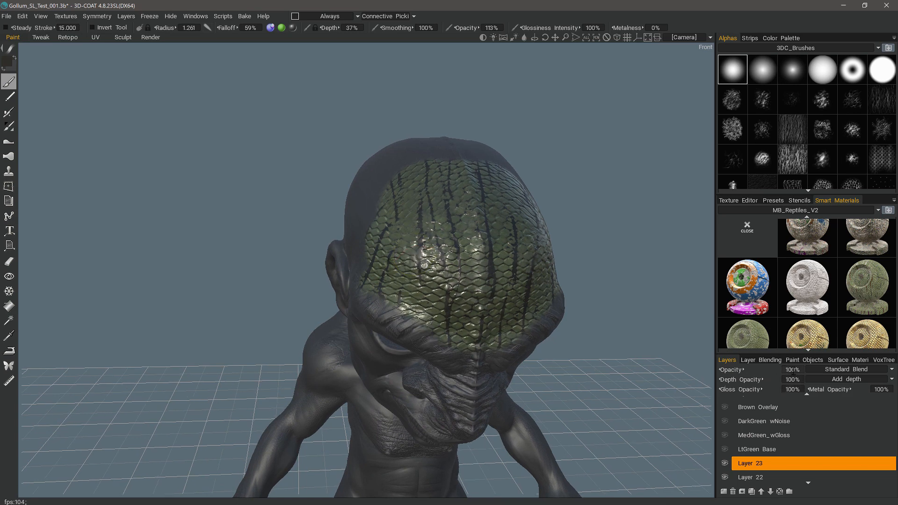
# Set both the opacity and the gloss opacity of Layer 23 to 0%.
pyautogui.click(787, 369)
pyautogui.write('0')
pyautogui.press('Return')
pyautogui.click(787, 389)
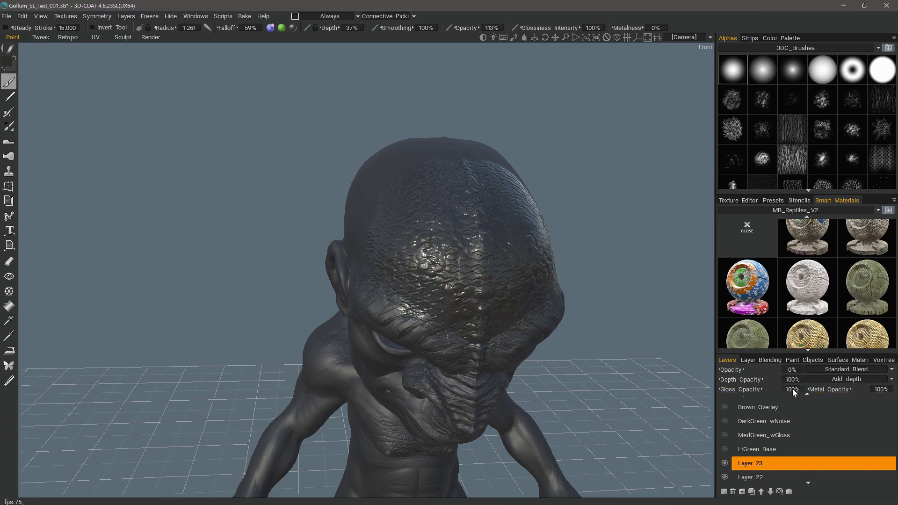
pyautogui.write('0')
pyautogui.press('Return')
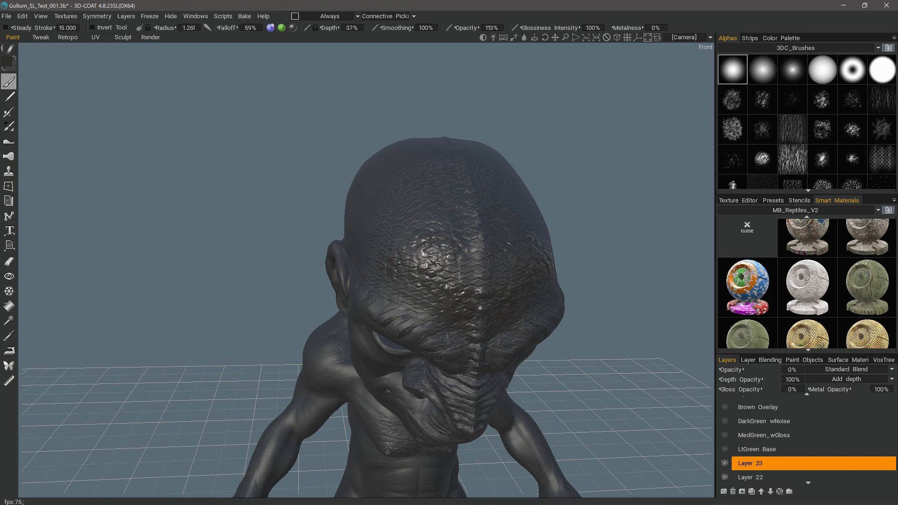
# Set the gloss opacity and the opacity of Layer 22 to 0%.
pyautogui.click(749, 477)
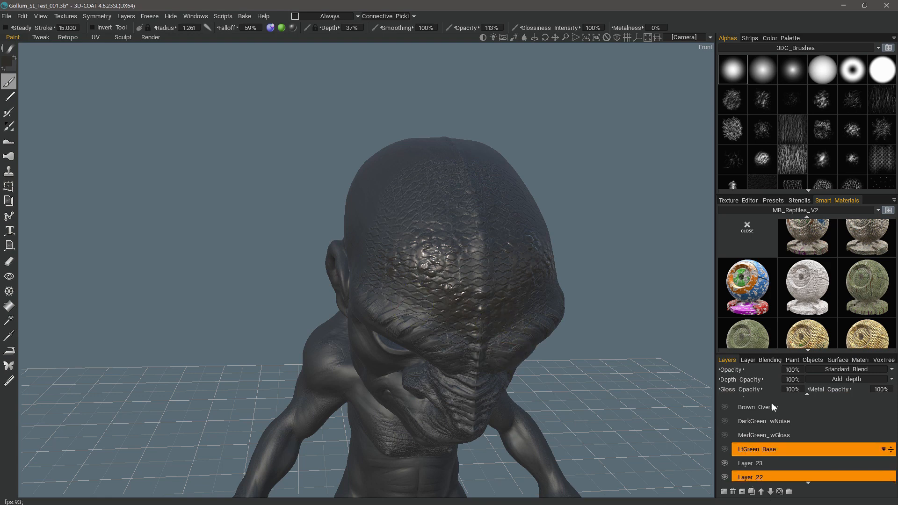
pyautogui.click(793, 390)
pyautogui.write('0')
pyautogui.press('Return')
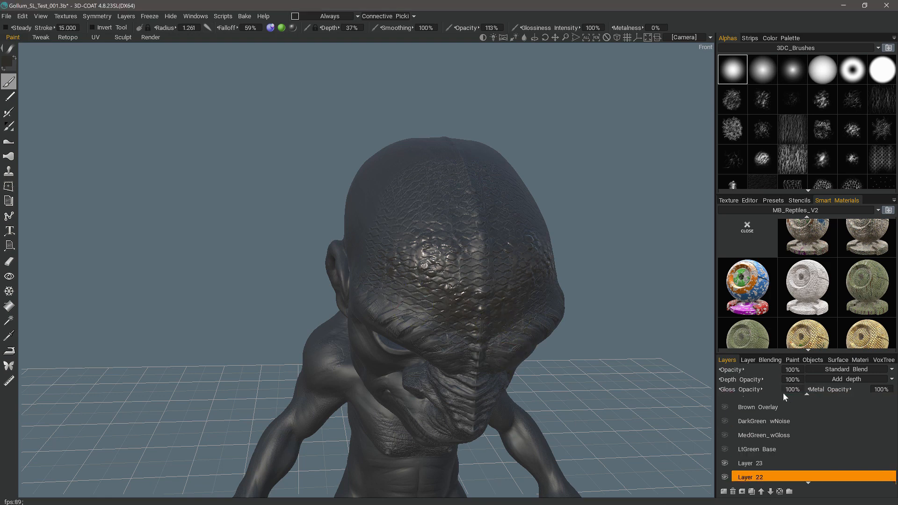
pyautogui.click(793, 370)
pyautogui.write('0')
pyautogui.press('Return')
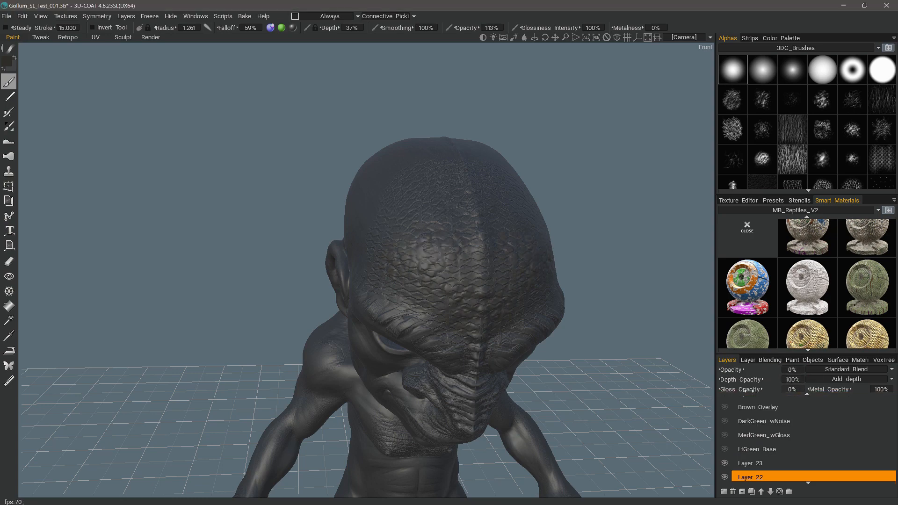
# Set the depth opacity of Layer 22 to 120%.
pyautogui.moveTo(220, 271); pyautogui.dragTo(239, 275)
pyautogui.moveTo(239, 275); pyautogui.dragTo(190, 294, button='right')
pyautogui.moveTo(190, 295); pyautogui.dragTo(204, 285)
pyautogui.moveTo(655, 325); pyautogui.dragTo(660, 359)
pyautogui.scroll(-3, 753, 439)
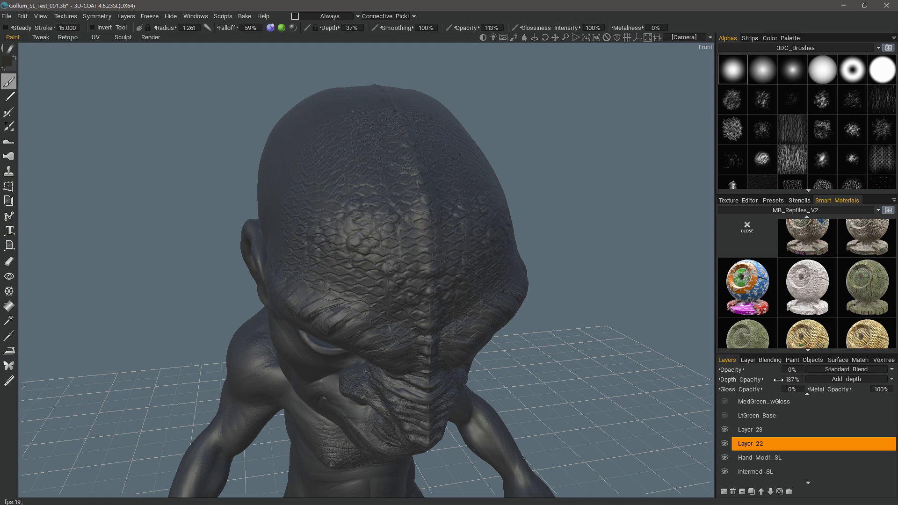
pyautogui.moveTo(769, 379); pyautogui.dragTo(775, 382)
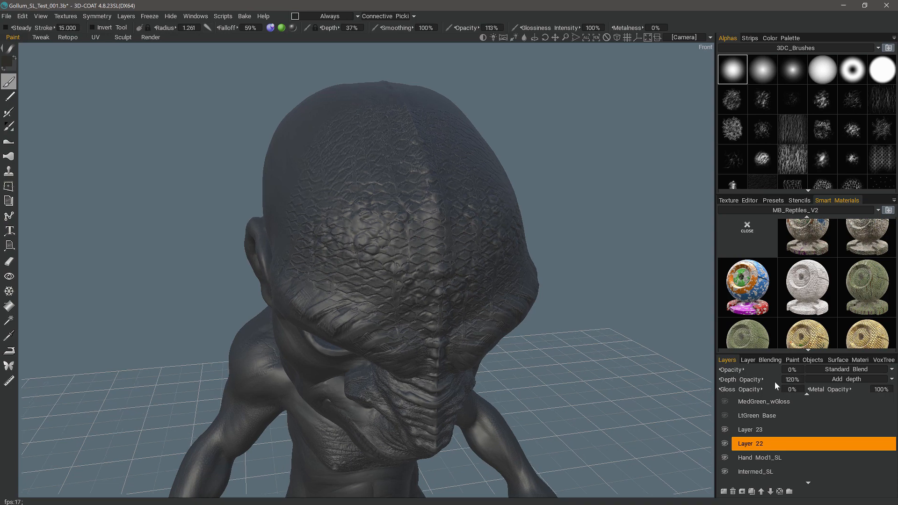
# Hide Layer 23 and make Layer 22 the active layer.
pyautogui.click(738, 430)
pyautogui.click(724, 430)
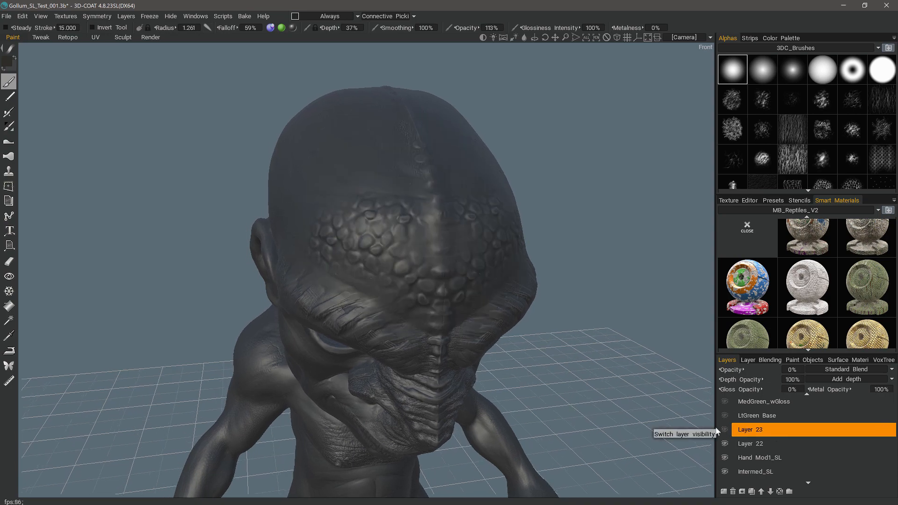
pyautogui.moveTo(101, 145); pyautogui.dragTo(51, 176)
pyautogui.click(743, 444)
pyautogui.moveTo(54, 255); pyautogui.dragTo(65, 257)
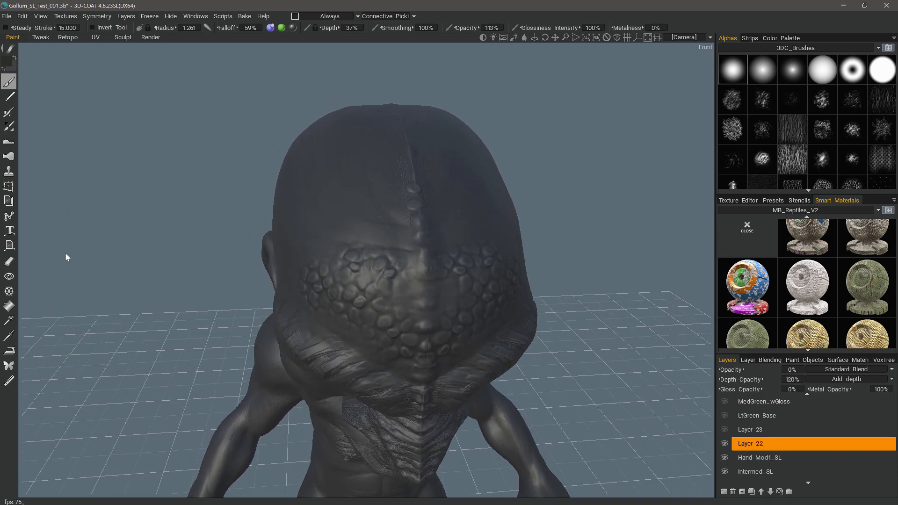
# Erase the scale bumps in the middle of the forehead from Layer 22 using the Sculpt room's EraseLayers tool.
pyautogui.click(7, 266)
pyautogui.moveTo(380, 275)
pyautogui.keyDown('alt'); pyautogui.mouseDown()
pyautogui.moveTo(388, 267)
pyautogui.moveTo(412, 280)
pyautogui.mouseUp(); pyautogui.keyUp('alt')
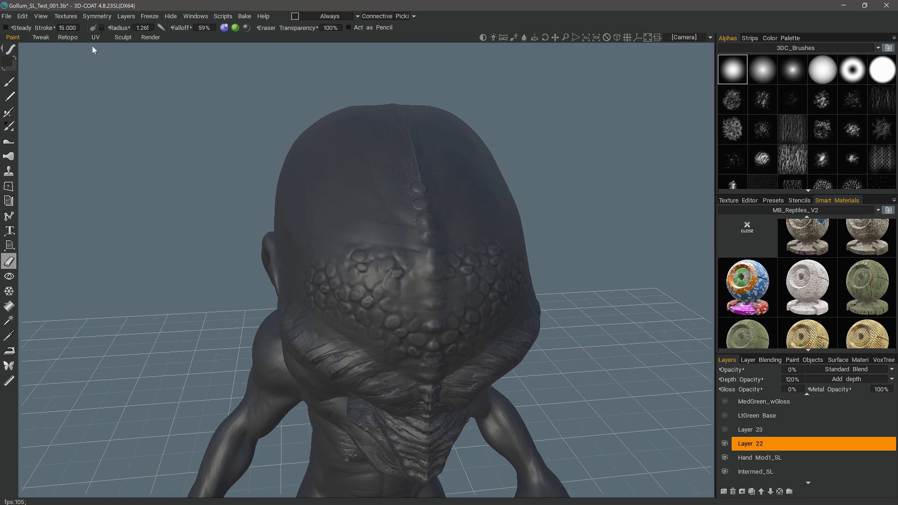
pyautogui.click(123, 38)
pyautogui.click(30, 71)
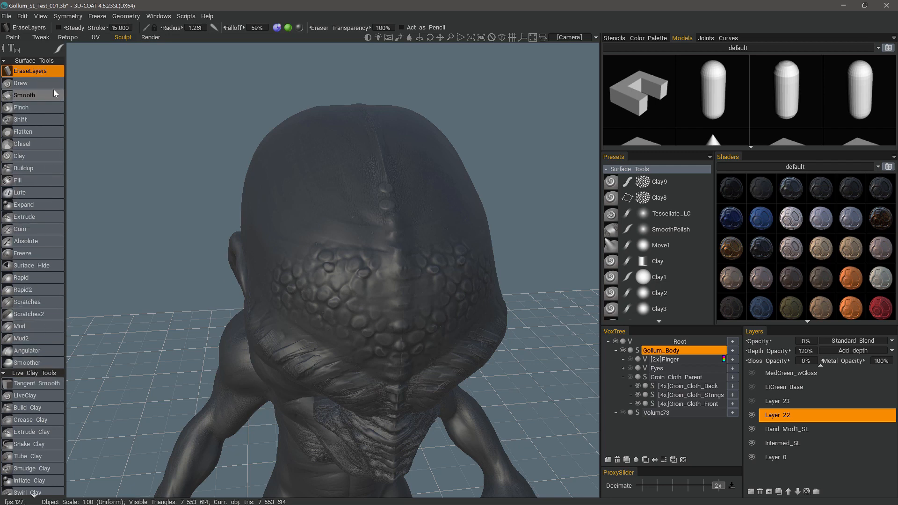
pyautogui.keyDown('alt'); pyautogui.moveTo(358, 282); pyautogui.dragTo(372, 283); pyautogui.keyUp('alt')
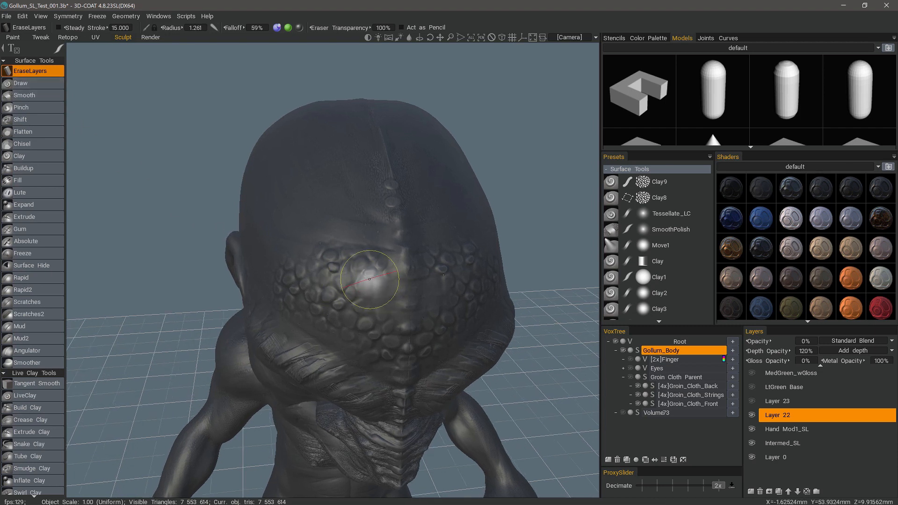
pyautogui.moveTo(370, 280); pyautogui.dragTo(360, 279, button='right')
pyautogui.moveTo(341, 260); pyautogui.dragTo(363, 261)
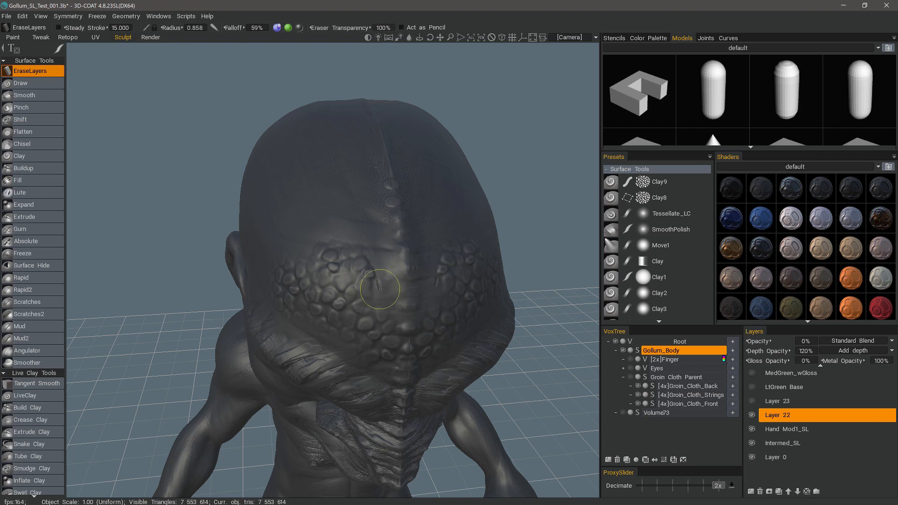
pyautogui.moveTo(370, 281); pyautogui.dragTo(376, 278, button='right')
pyautogui.moveTo(370, 262)
pyautogui.mouseDown()
pyautogui.moveTo(373, 284)
pyautogui.moveTo(361, 289)
pyautogui.mouseUp()
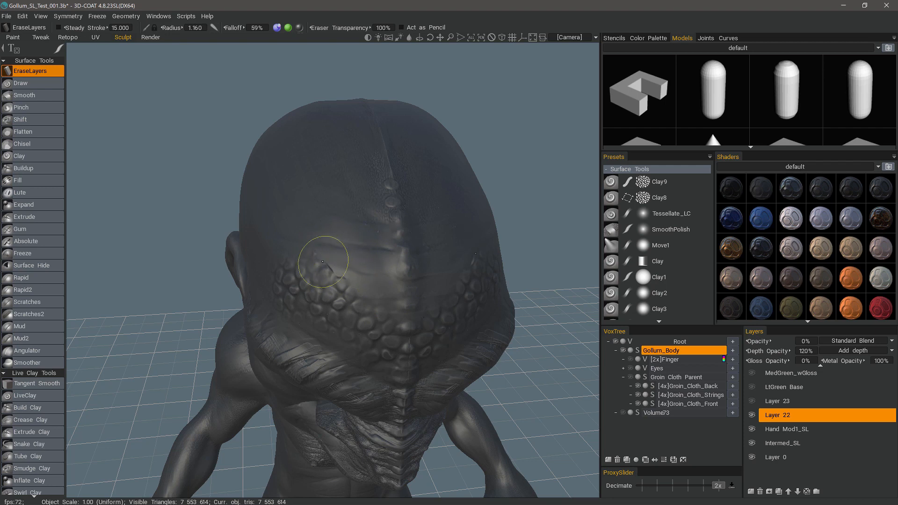
pyautogui.keyDown('alt'); pyautogui.moveTo(344, 248); pyautogui.dragTo(112, 88); pyautogui.keyUp('alt')
# Return to the Paint room and amplify the relief of the remaining forehead scales in Magnification mode with a 50% degree of change.
pyautogui.click(14, 39)
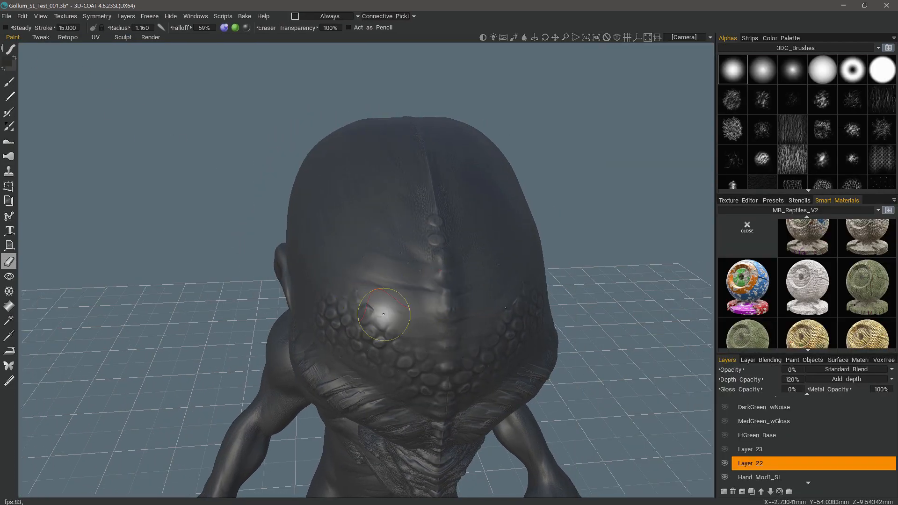
pyautogui.keyDown('alt'); pyautogui.moveTo(397, 322); pyautogui.dragTo(30, 120); pyautogui.keyUp('alt')
pyautogui.click(9, 142)
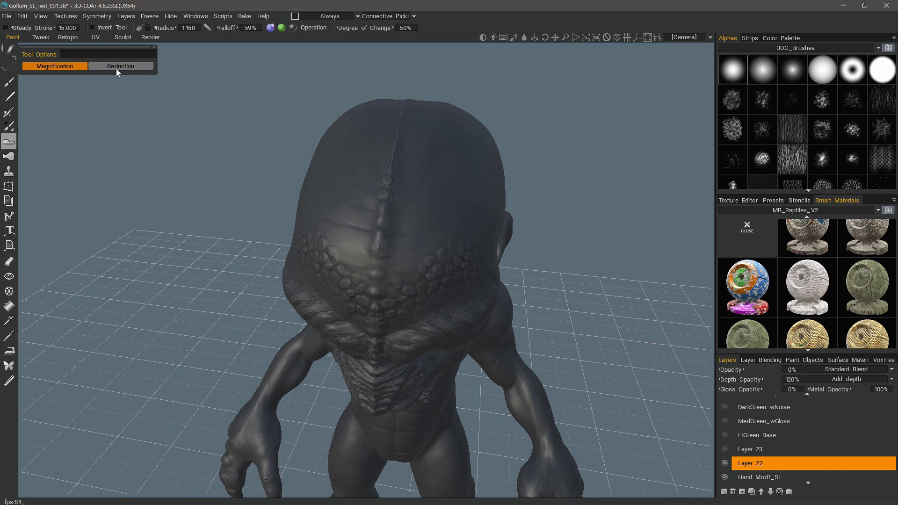
pyautogui.moveTo(289, 280)
pyautogui.keyDown('alt'); pyautogui.mouseDown()
pyautogui.moveTo(323, 282)
pyautogui.moveTo(392, 255)
pyautogui.mouseUp(); pyautogui.keyUp('alt')
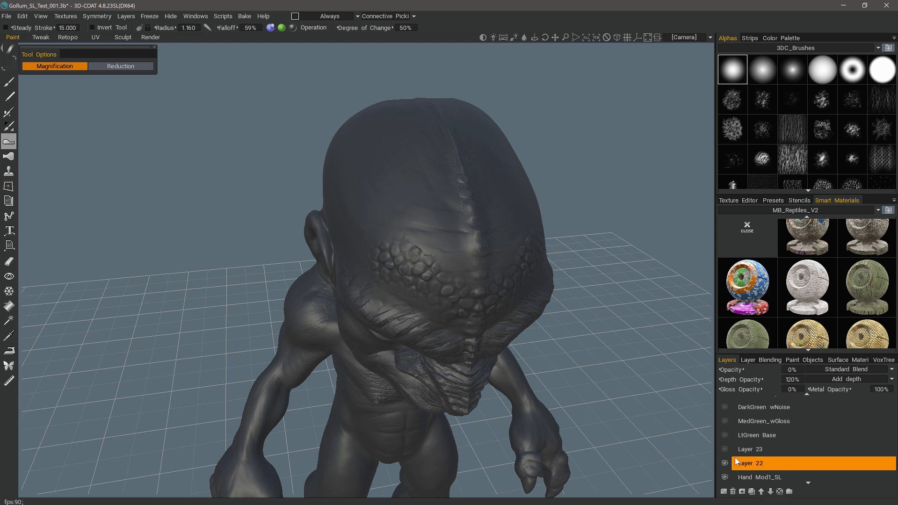
pyautogui.moveTo(244, 208)
pyautogui.keyDown('alt'); pyautogui.mouseDown()
pyautogui.moveTo(252, 195)
pyautogui.moveTo(271, 210)
pyautogui.moveTo(344, 218)
pyautogui.mouseUp(); pyautogui.keyUp('alt')
pyautogui.keyDown('alt'); pyautogui.moveTo(397, 236); pyautogui.dragTo(427, 250); pyautogui.keyUp('alt')
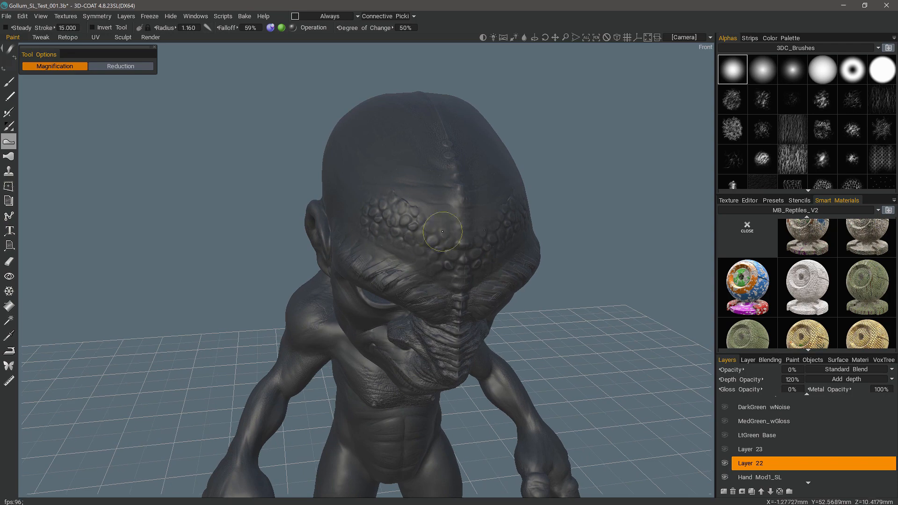
pyautogui.moveTo(336, 139)
pyautogui.keyDown('alt'); pyautogui.mouseDown()
pyautogui.moveTo(325, 162)
pyautogui.moveTo(344, 248)
pyautogui.mouseUp(); pyautogui.keyUp('alt')
pyautogui.keyDown('alt'); pyautogui.moveTo(253, 160); pyautogui.dragTo(281, 173); pyautogui.keyUp('alt')
pyautogui.keyDown('alt'); pyautogui.moveTo(393, 243); pyautogui.dragTo(433, 258); pyautogui.keyUp('alt')
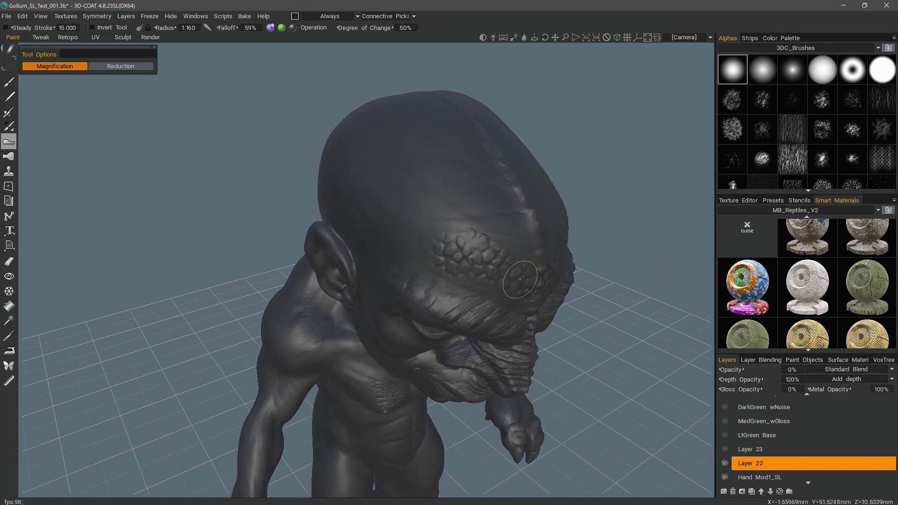
pyautogui.keyDown('alt'); pyautogui.moveTo(520, 279); pyautogui.dragTo(405, 218); pyautogui.keyUp('alt')
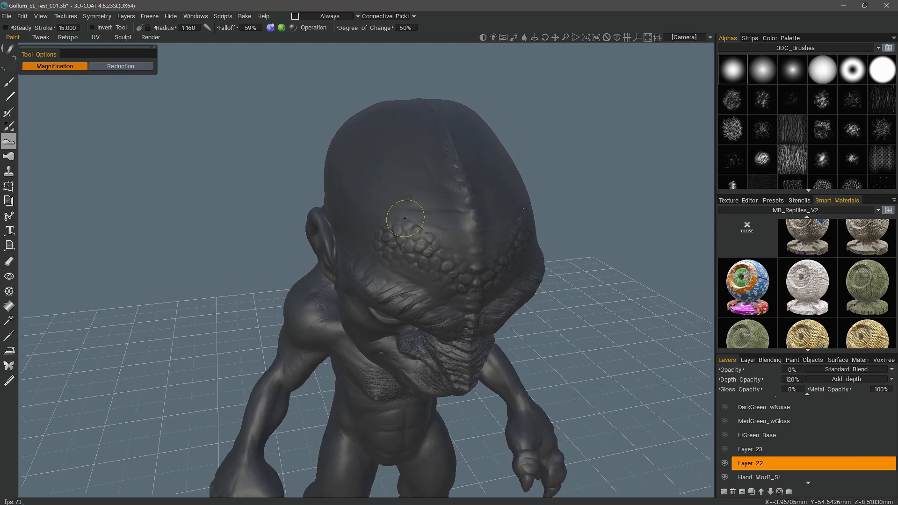
pyautogui.moveTo(421, 264)
pyautogui.keyDown('alt'); pyautogui.mouseDown()
pyautogui.moveTo(420, 230)
pyautogui.moveTo(413, 255)
pyautogui.mouseUp(); pyautogui.keyUp('alt')
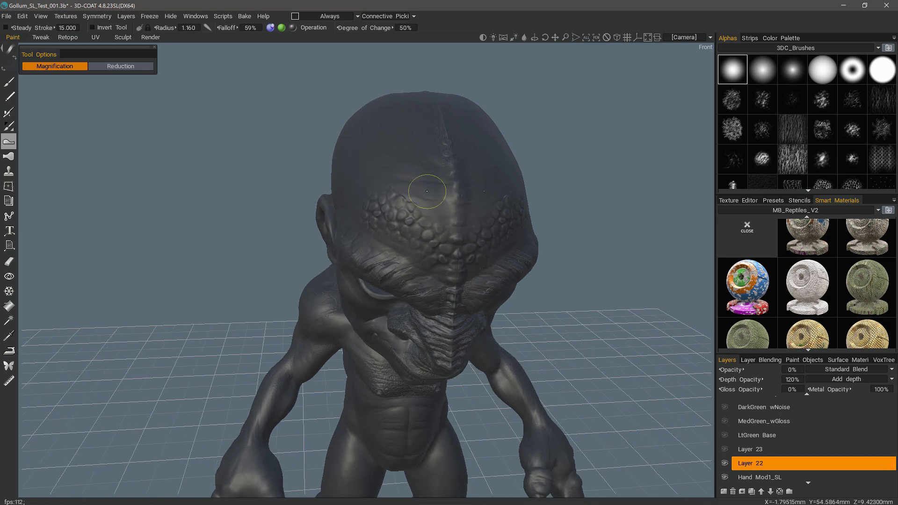
pyautogui.keyDown('alt'); pyautogui.moveTo(317, 207); pyautogui.dragTo(144, 106); pyautogui.keyUp('alt')
# Switch to the Sculpt room and examine the forehead scale bumps and their mesh density up close.
pyautogui.click(123, 37)
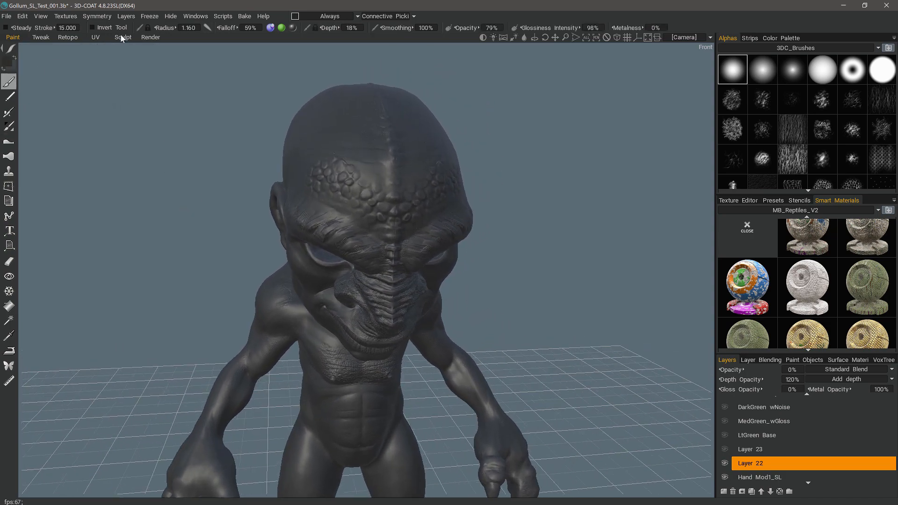
pyautogui.keyDown('alt'); pyautogui.moveTo(134, 48); pyautogui.dragTo(139, 52); pyautogui.keyUp('alt')
pyautogui.keyDown('alt'); pyautogui.moveTo(139, 52); pyautogui.dragTo(270, 234, button='right'); pyautogui.keyUp('alt')
pyautogui.keyDown('alt'); pyautogui.moveTo(271, 234); pyautogui.dragTo(130, 209); pyautogui.keyUp('alt')
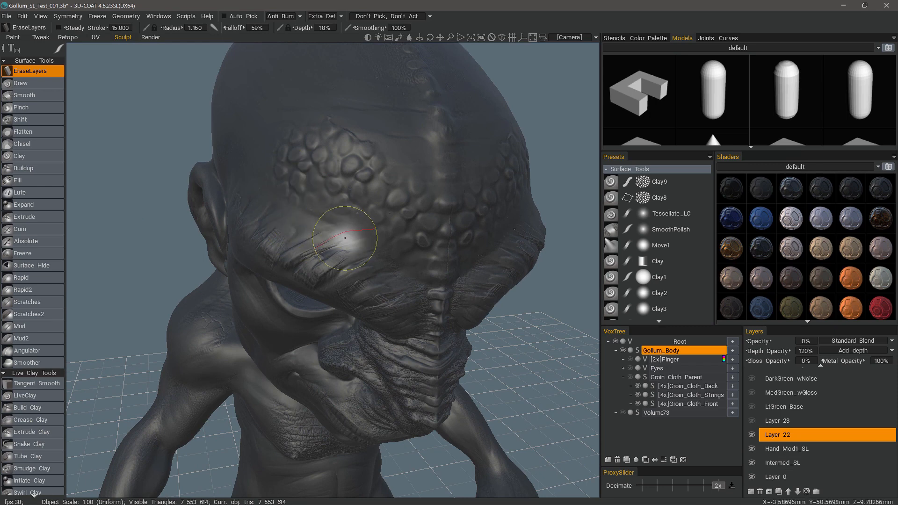
pyautogui.keyDown('alt'); pyautogui.moveTo(351, 169); pyautogui.dragTo(347, 249, button='middle'); pyautogui.keyUp('alt')
pyautogui.keyDown('alt'); pyautogui.moveTo(347, 248); pyautogui.dragTo(364, 314, button='right'); pyautogui.keyUp('alt')
pyautogui.keyDown('alt'); pyautogui.moveTo(367, 310); pyautogui.dragTo(351, 264); pyautogui.keyUp('alt')
pyautogui.keyDown('alt'); pyautogui.moveTo(350, 265); pyautogui.dragTo(369, 310, button='right'); pyautogui.keyUp('alt')
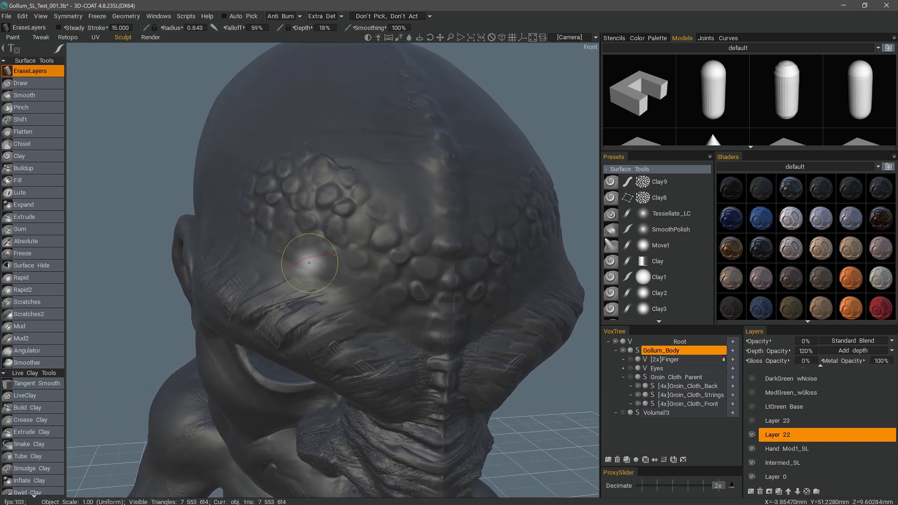
pyautogui.keyDown('alt'); pyautogui.moveTo(328, 267); pyautogui.dragTo(312, 159); pyautogui.keyUp('alt')
pyautogui.keyDown('alt'); pyautogui.moveTo(313, 159); pyautogui.dragTo(369, 293, button='right'); pyautogui.keyUp('alt')
pyautogui.keyDown('alt'); pyautogui.moveTo(369, 293); pyautogui.dragTo(305, 341); pyautogui.keyUp('alt')
pyautogui.keyDown('alt'); pyautogui.moveTo(305, 341); pyautogui.dragTo(281, 403, button='right'); pyautogui.keyUp('alt')
pyautogui.keyDown('alt'); pyautogui.moveTo(281, 402); pyautogui.dragTo(262, 481); pyautogui.keyUp('alt')
pyautogui.keyDown('alt'); pyautogui.moveTo(262, 482); pyautogui.dragTo(350, 467, button='right'); pyautogui.keyUp('alt')
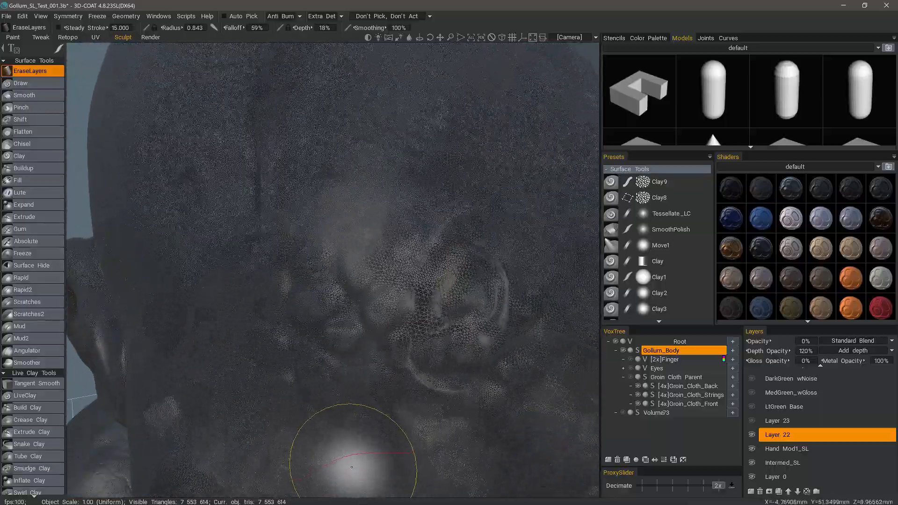
pyautogui.keyDown('alt'); pyautogui.moveTo(349, 468); pyautogui.dragTo(274, 320); pyautogui.keyUp('alt')
# Increase the mesh density across the forehead scale bumps using LiveClay with a detail of 3.000 and 0% depth.
pyautogui.click(25, 396)
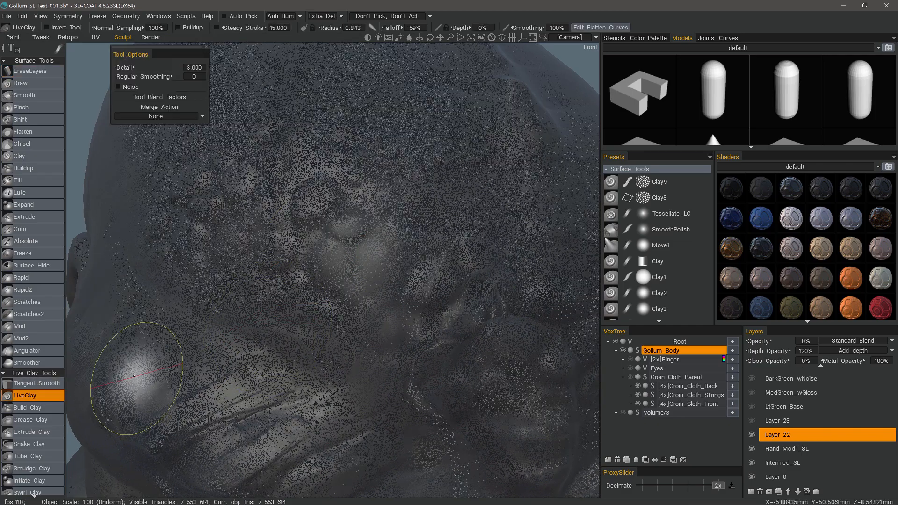
pyautogui.moveTo(140, 361)
pyautogui.keyDown('alt'); pyautogui.mouseDown()
pyautogui.moveTo(337, 248)
pyautogui.moveTo(341, 311)
pyautogui.mouseUp(); pyautogui.keyUp('alt')
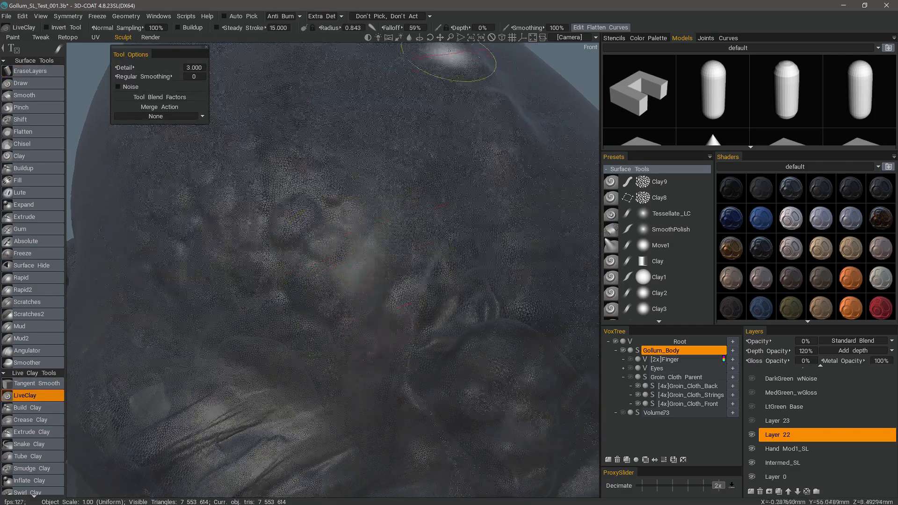
pyautogui.moveTo(345, 209)
pyautogui.keyDown('alt'); pyautogui.mouseDown()
pyautogui.moveTo(327, 261)
pyautogui.moveTo(347, 295)
pyautogui.moveTo(335, 208)
pyautogui.moveTo(408, 381)
pyautogui.moveTo(473, 291)
pyautogui.moveTo(428, 270)
pyautogui.mouseUp(); pyautogui.keyUp('alt')
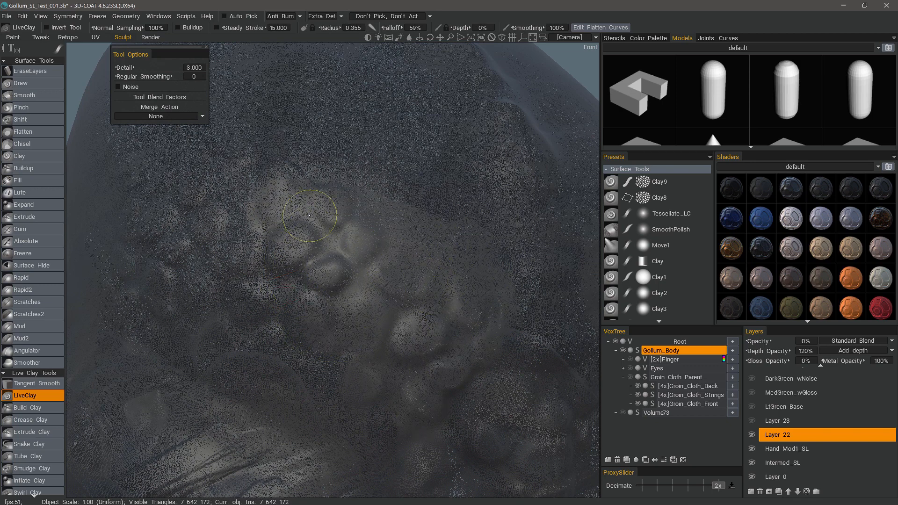
pyautogui.moveTo(309, 215)
pyautogui.mouseDown()
pyautogui.moveTo(296, 315)
pyautogui.moveTo(286, 321)
pyautogui.moveTo(148, 195)
pyautogui.moveTo(489, 278)
pyautogui.mouseUp()
pyautogui.moveTo(486, 327)
pyautogui.keyDown('alt'); pyautogui.mouseDown()
pyautogui.moveTo(362, 245)
pyautogui.moveTo(349, 319)
pyautogui.moveTo(348, 265)
pyautogui.mouseUp(); pyautogui.keyUp('alt')
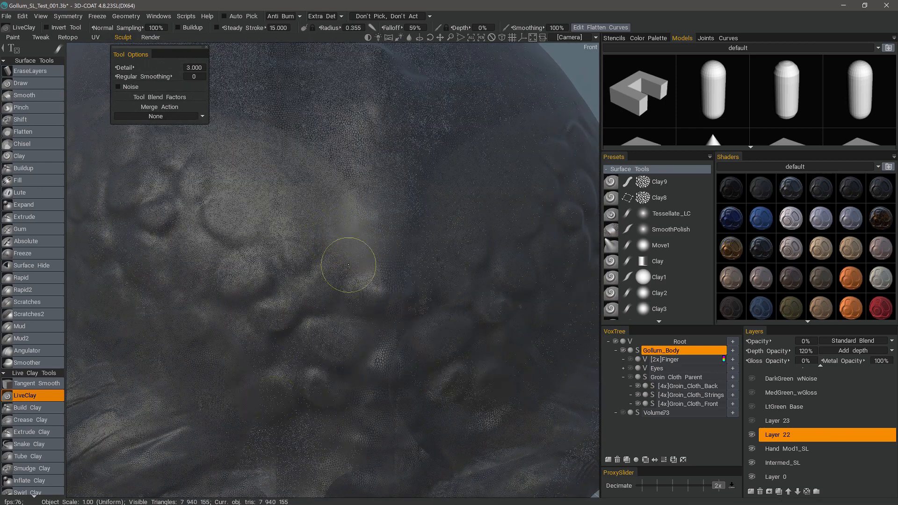
pyautogui.keyDown('alt'); pyautogui.moveTo(348, 265); pyautogui.dragTo(325, 269, button='right'); pyautogui.keyUp('alt')
pyautogui.keyDown('alt'); pyautogui.moveTo(324, 268); pyautogui.dragTo(458, 198); pyautogui.keyUp('alt')
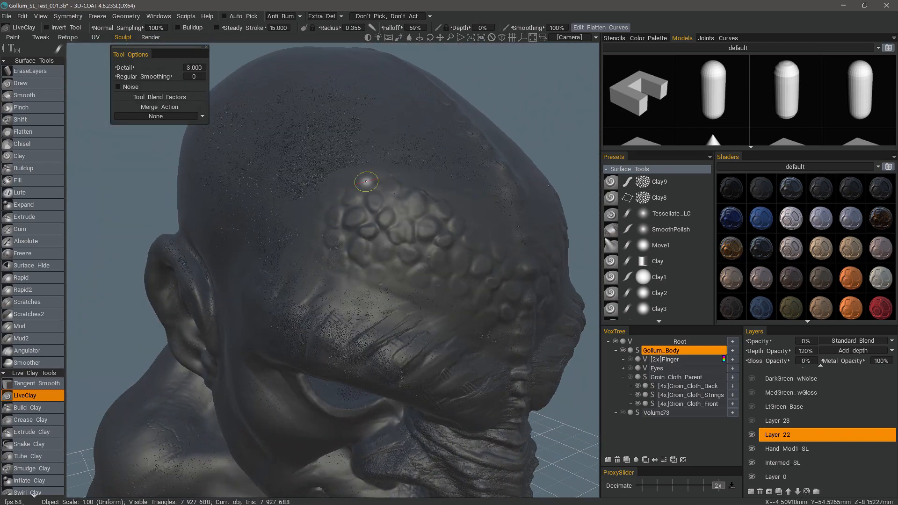
pyautogui.moveTo(329, 205)
pyautogui.mouseDown()
pyautogui.moveTo(342, 296)
pyautogui.moveTo(480, 342)
pyautogui.mouseUp()
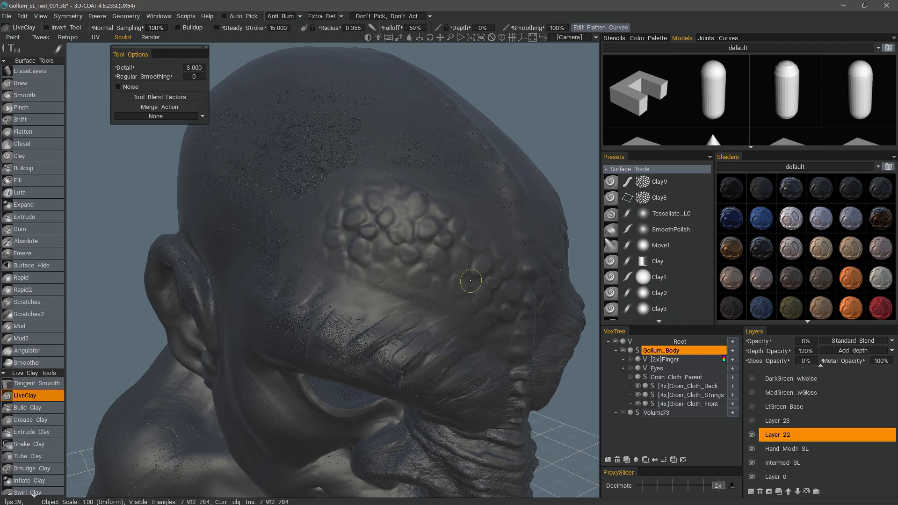
pyautogui.keyDown('alt'); pyautogui.moveTo(402, 259); pyautogui.dragTo(271, 273); pyautogui.keyUp('alt')
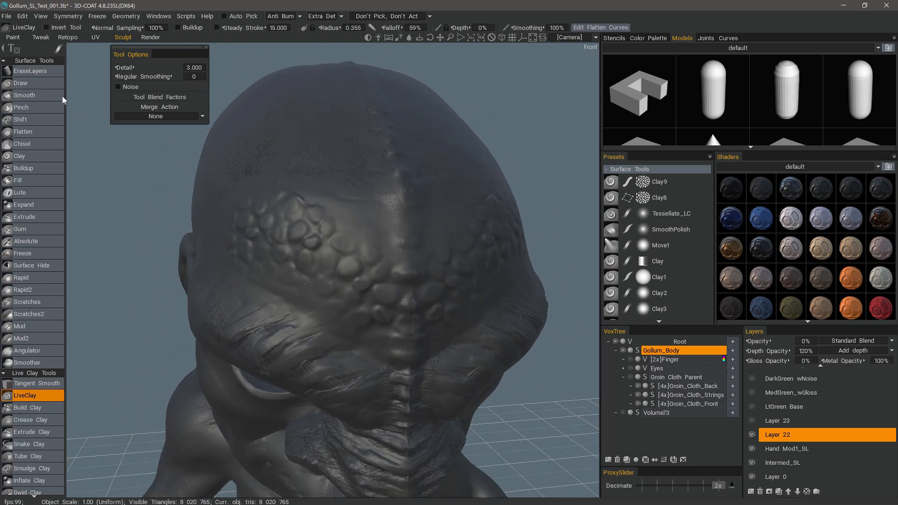
# Switch to the Draw tool and compare the forehead with Layer 22 hidden and shown.
pyautogui.click(47, 87)
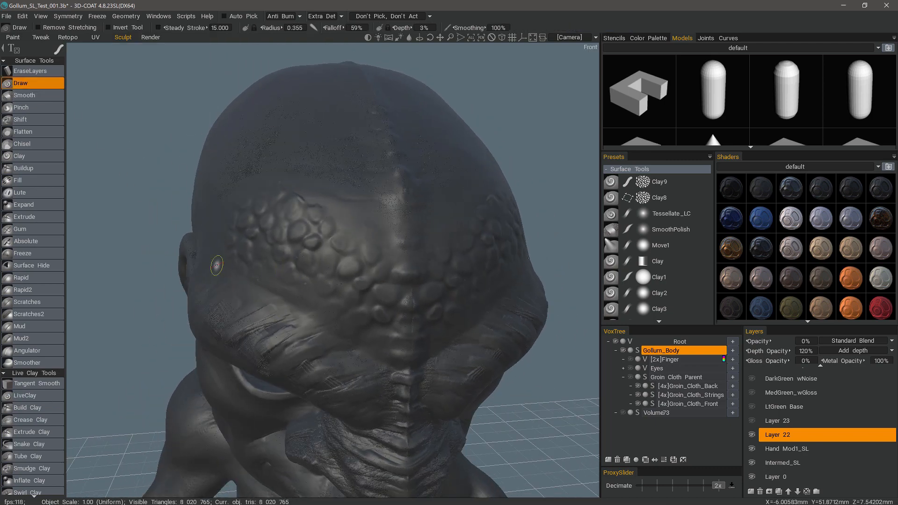
pyautogui.click(752, 435)
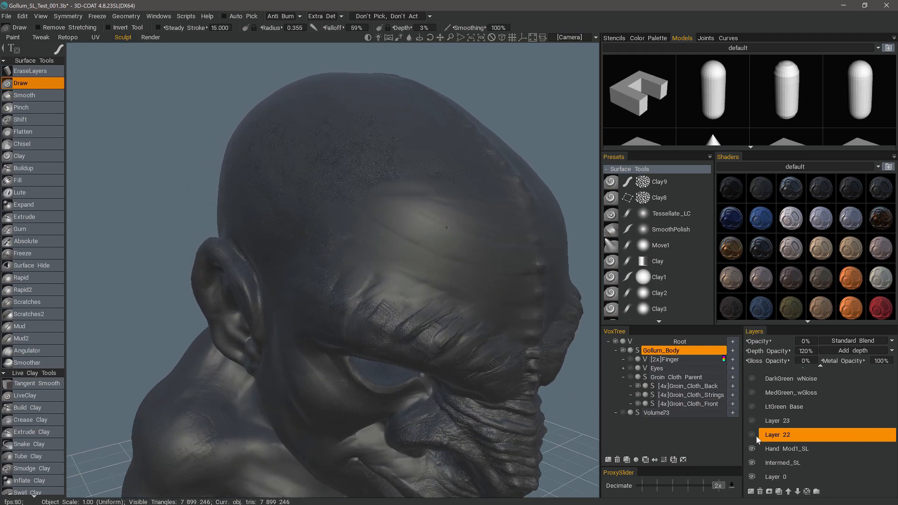
pyautogui.click(751, 435)
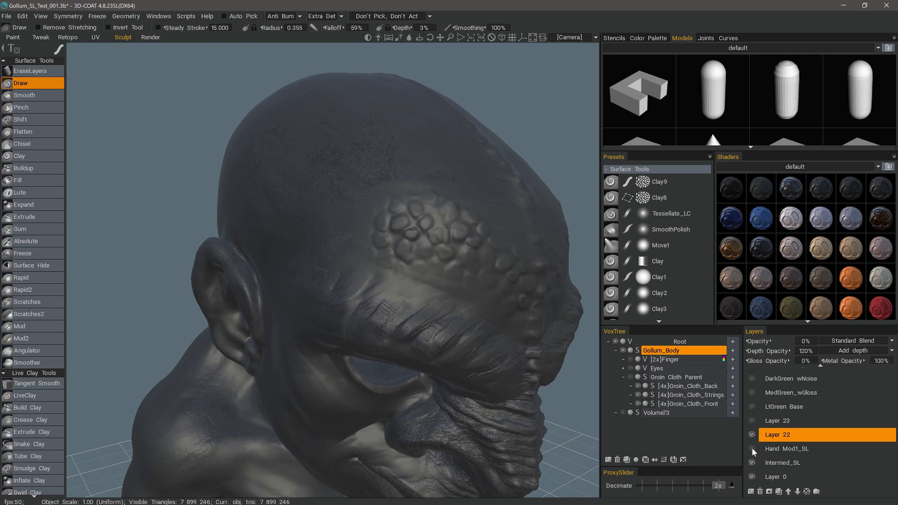
# Show Layer 23, make it the active layer and set its depth opacity to 100%.
pyautogui.click(752, 422)
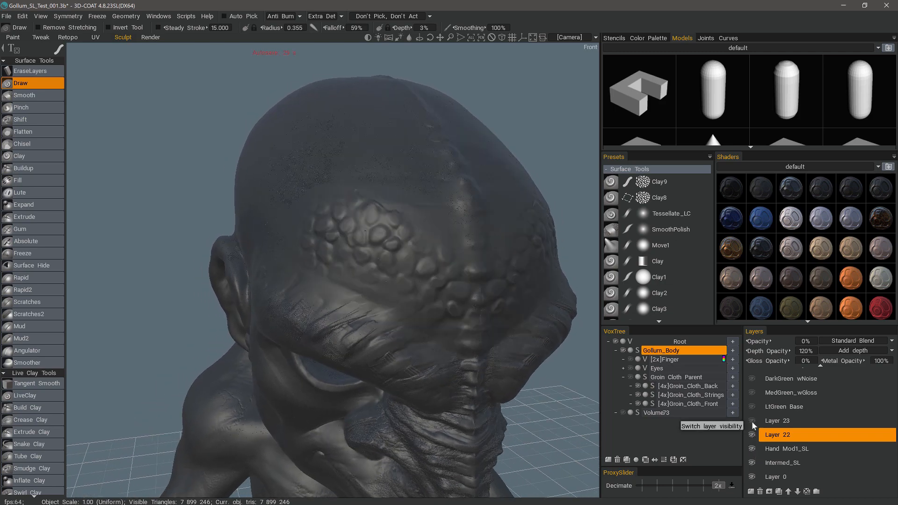
pyautogui.click(771, 421)
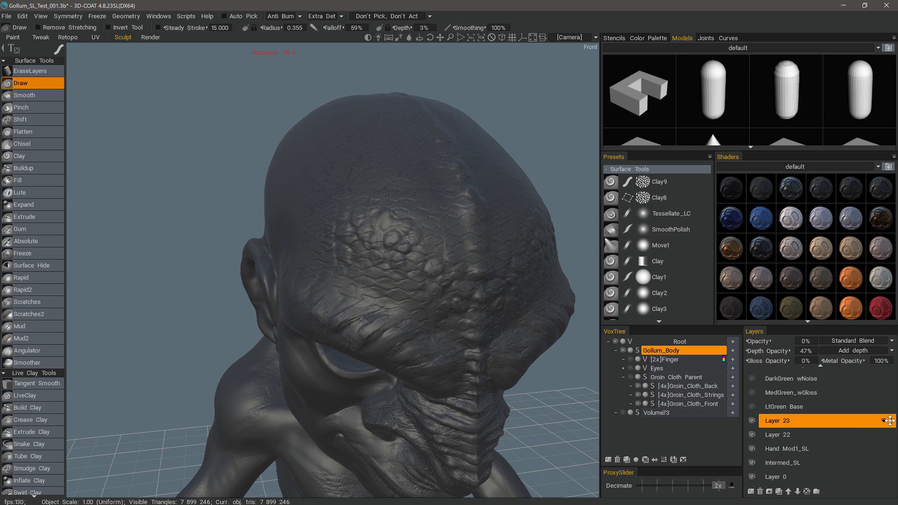
pyautogui.click(807, 354)
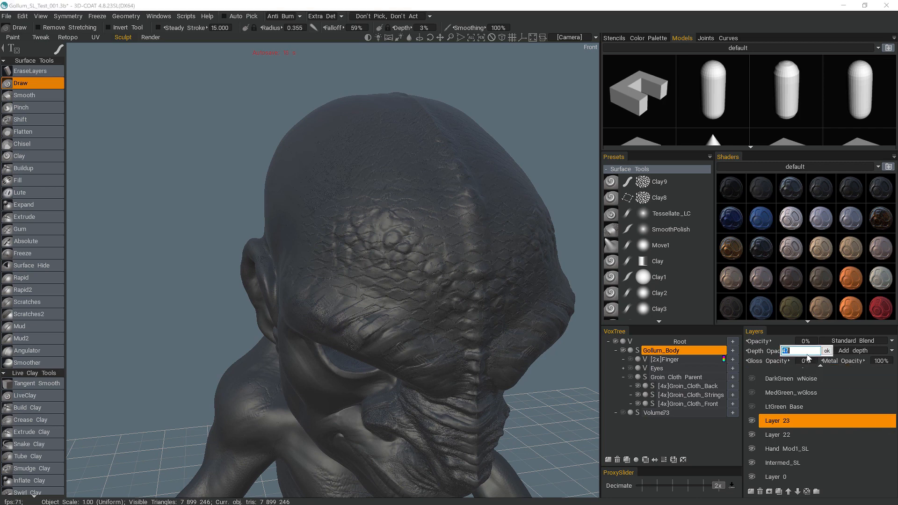
pyautogui.write('100')
pyautogui.press('Return')
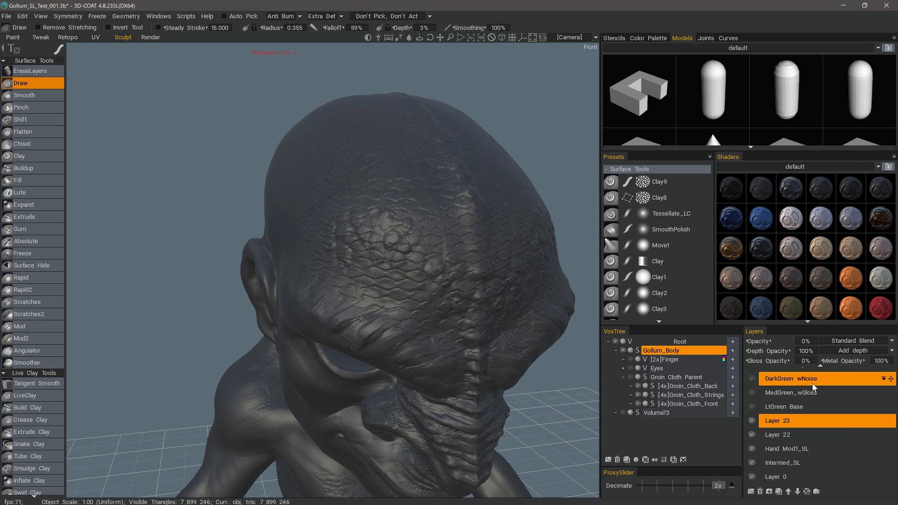
# Make Layer 22 the active layer and set its depth opacity to 100%.
pyautogui.keyDown('ctrl'); pyautogui.click(779, 431); pyautogui.keyUp('ctrl')
pyautogui.click(778, 437)
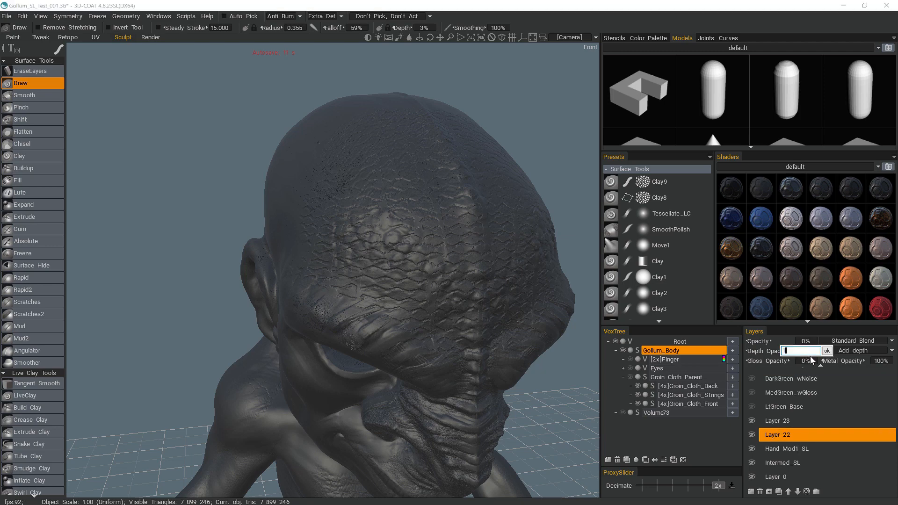
pyautogui.write('0')
pyautogui.press('Return')
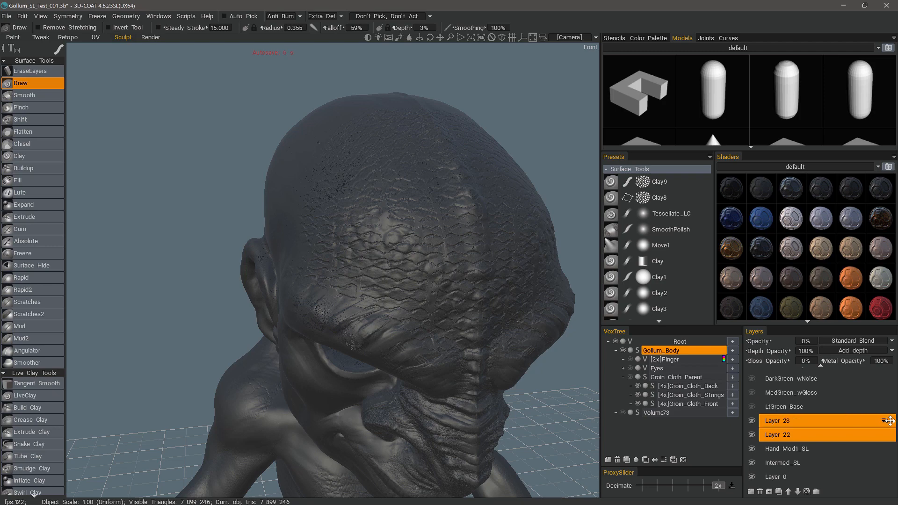
# Move Layer 23 below Layer 22 and toggle each one's visibility to compare the combined relief.
pyautogui.moveTo(890, 420); pyautogui.dragTo(891, 443)
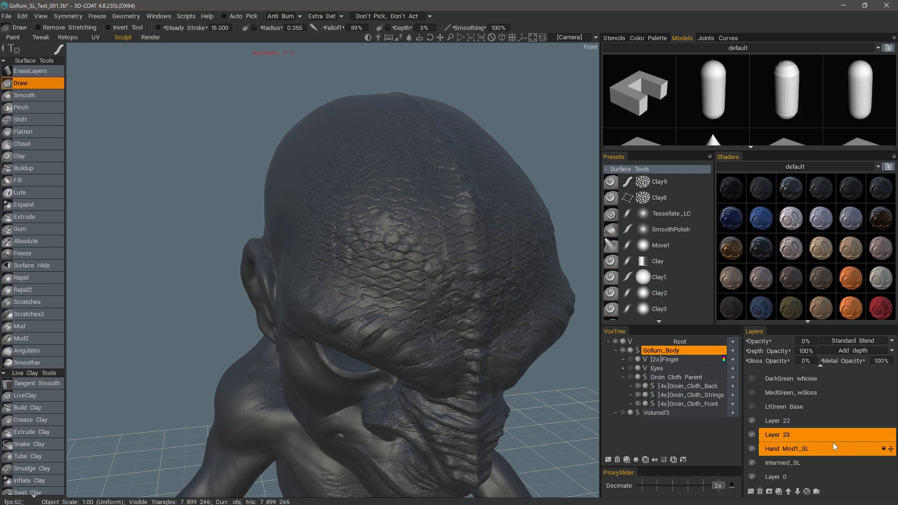
pyautogui.click(752, 422)
pyautogui.click(752, 422)
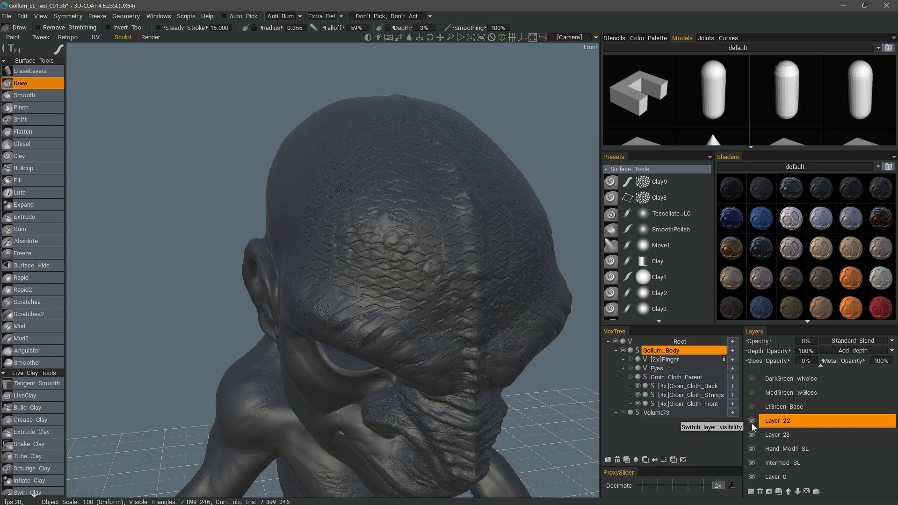
pyautogui.click(750, 434)
pyautogui.click(751, 433)
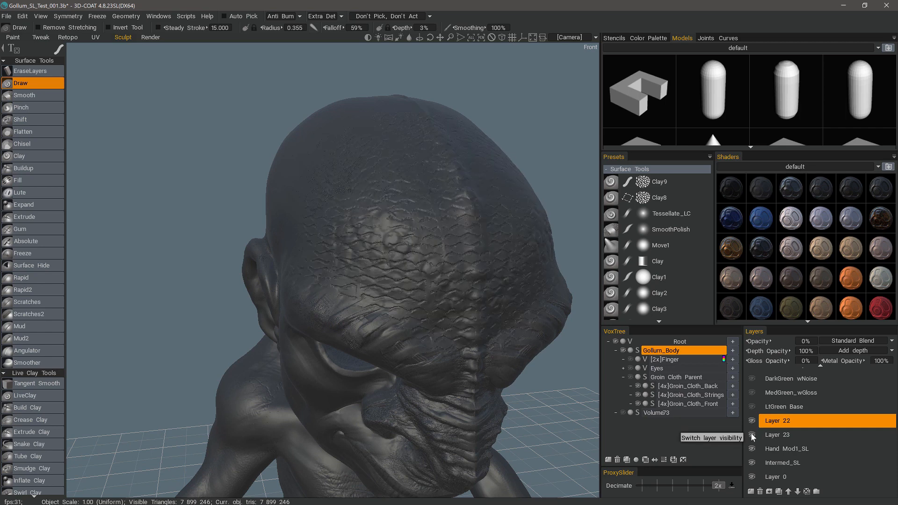
# Make Layer 23 active and adjust its depth opacity to 81%, judging the blended scales over the head.
pyautogui.click(770, 434)
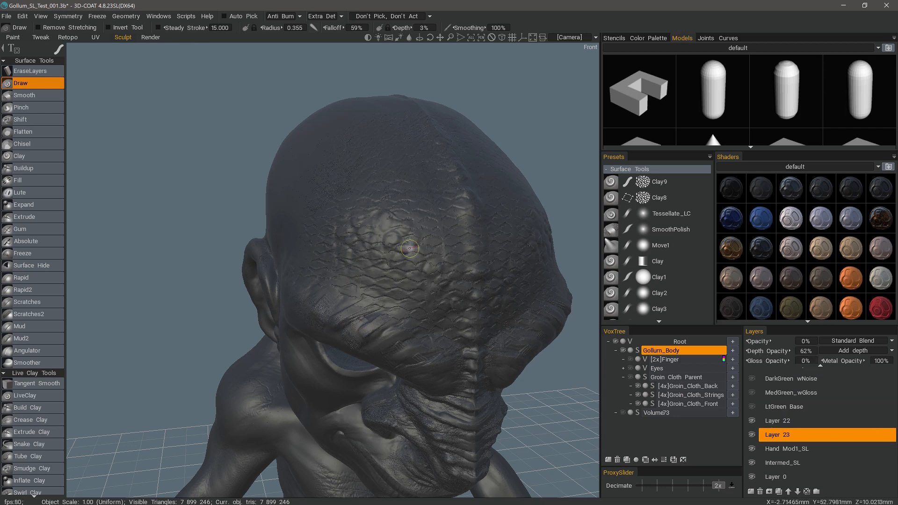
pyautogui.keyDown('alt'); pyautogui.moveTo(410, 249); pyautogui.dragTo(407, 242); pyautogui.keyUp('alt')
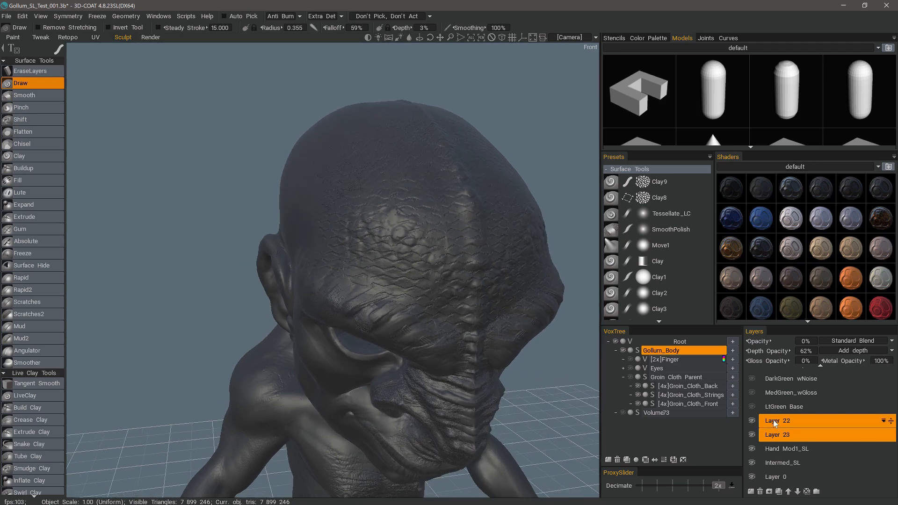
pyautogui.keyDown('alt'); pyautogui.moveTo(330, 222); pyautogui.dragTo(313, 234); pyautogui.keyUp('alt')
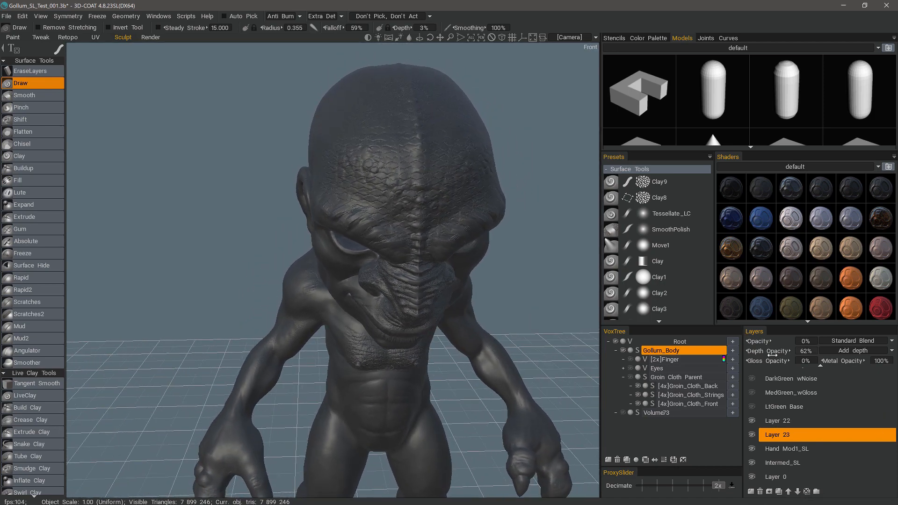
pyautogui.keyDown('alt'); pyautogui.moveTo(462, 289); pyautogui.dragTo(554, 250); pyautogui.keyUp('alt')
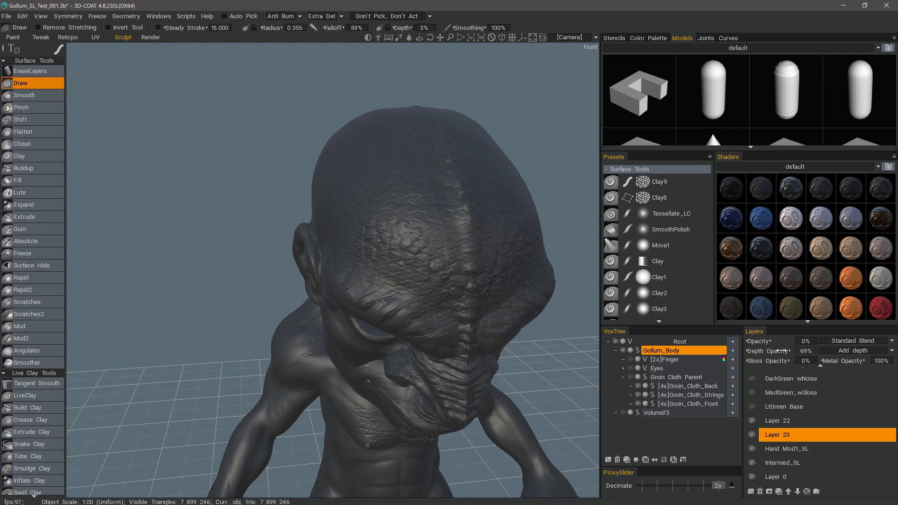
pyautogui.moveTo(792, 348); pyautogui.dragTo(799, 349)
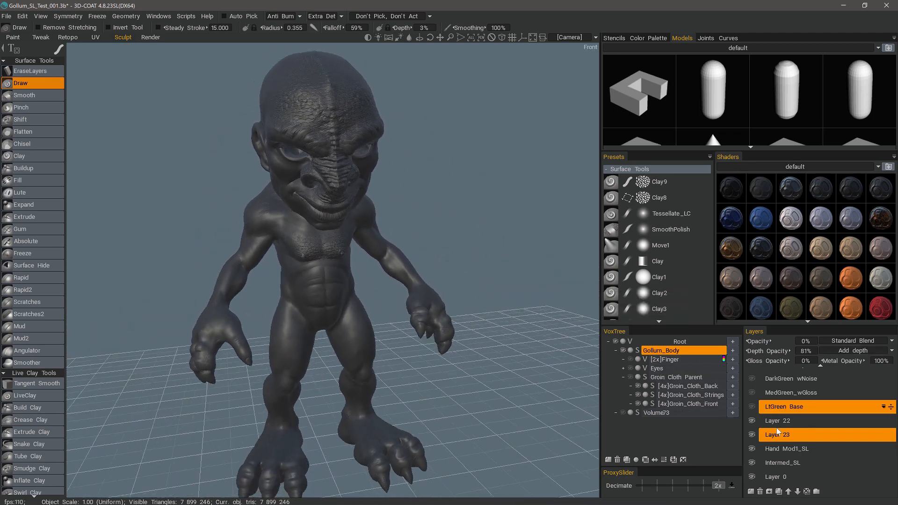
# Make Layer 22 the active layer and hide Layer 23.
pyautogui.keyDown('ctrl'); pyautogui.click(783, 423); pyautogui.keyUp('ctrl')
pyautogui.click(778, 420)
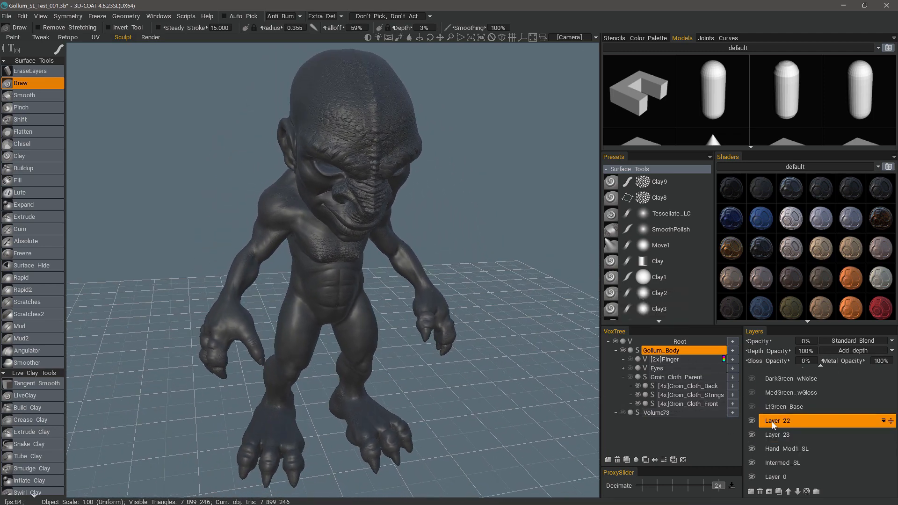
pyautogui.keyDown('ctrl'); pyautogui.click(782, 462); pyautogui.keyUp('ctrl')
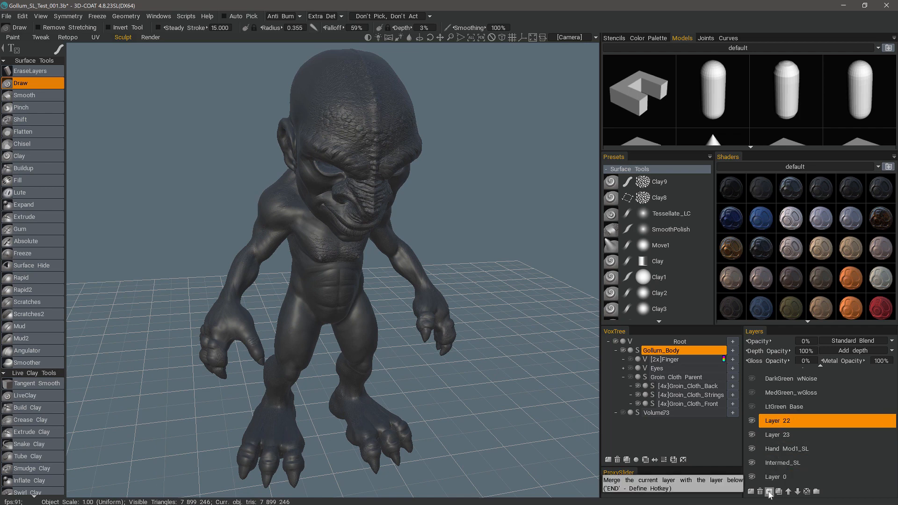
pyautogui.moveTo(411, 339); pyautogui.dragTo(492, 347)
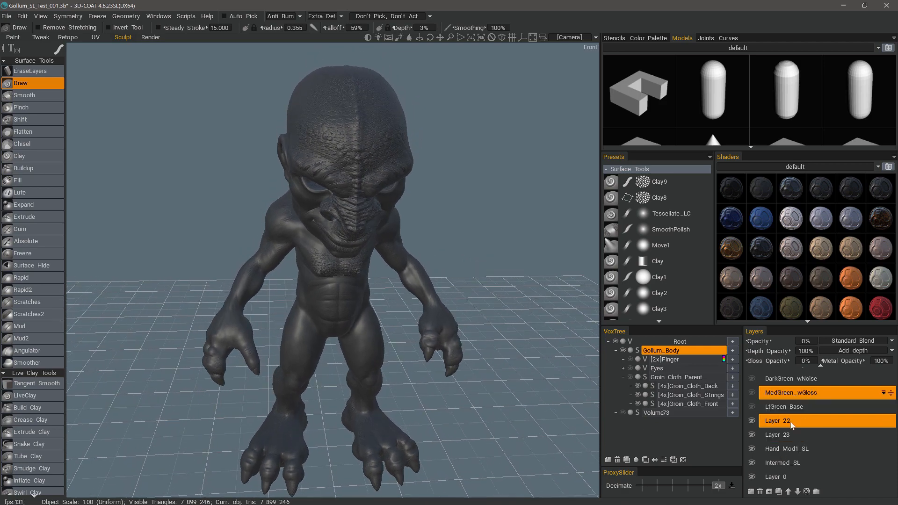
pyautogui.click(791, 423)
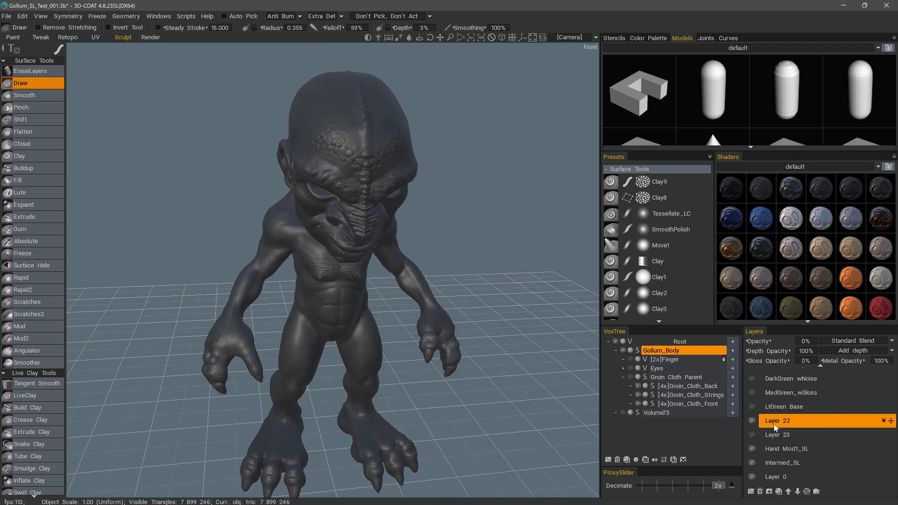
# Open the Dragon_elements model collection and pick a model from it.
pyautogui.click(748, 49)
pyautogui.click(692, 116)
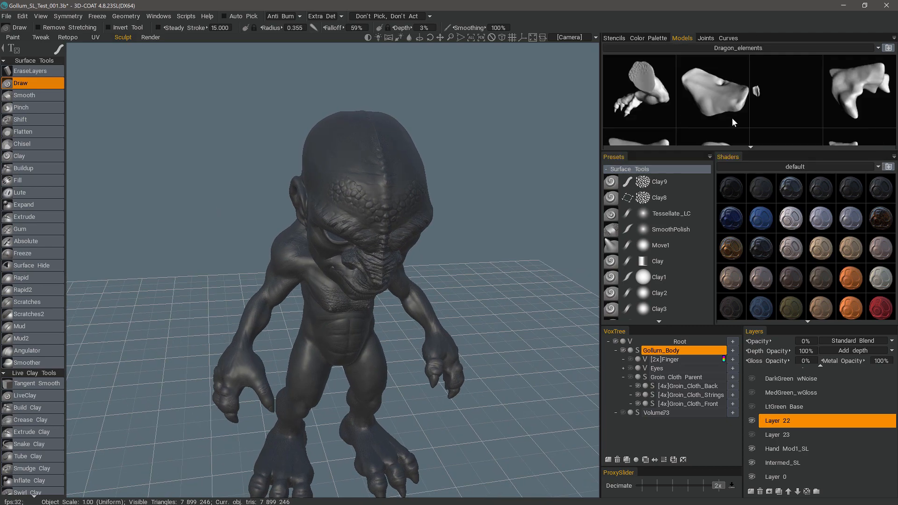
pyautogui.scroll(-2, 732, 118)
pyautogui.click(720, 91)
# Use the Primitives tool to place a spiky dragon element on the middle of the forehead, toggling symmetry.
pyautogui.moveTo(486, 163); pyautogui.dragTo(78, 174)
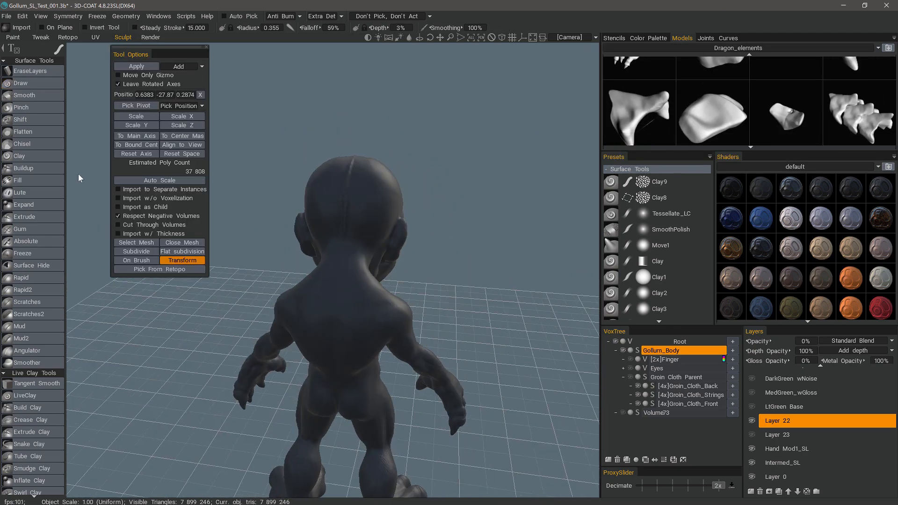
pyautogui.scroll(-8, 49, 433)
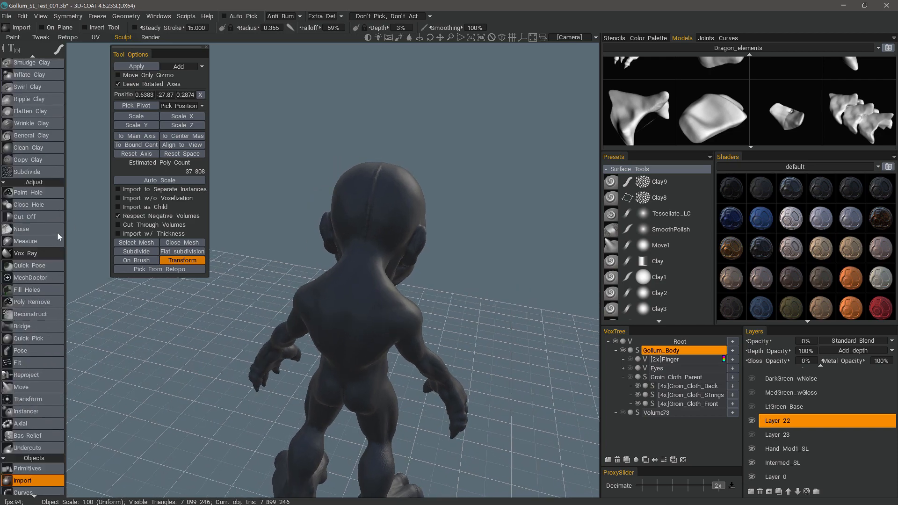
pyautogui.scroll(-2, 57, 231)
pyautogui.click(42, 436)
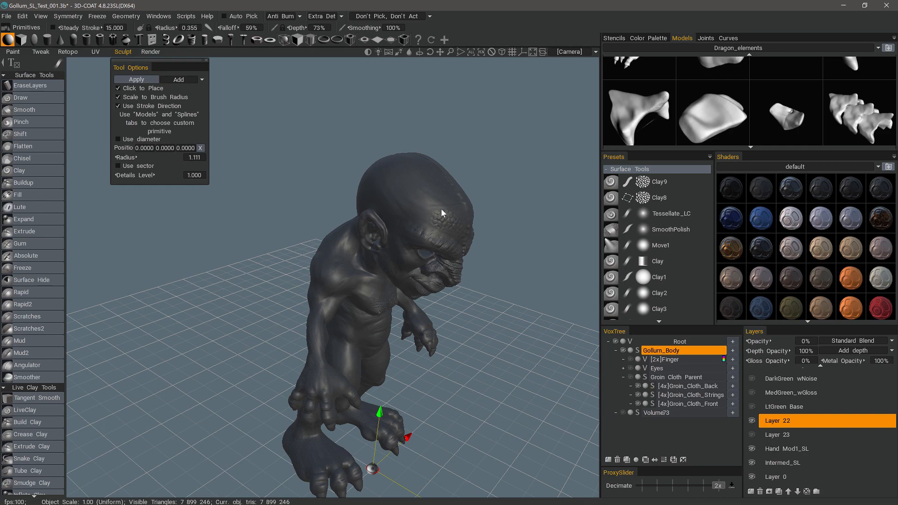
pyautogui.moveTo(257, 263); pyautogui.dragTo(376, 226)
pyautogui.scroll(3, 376, 226)
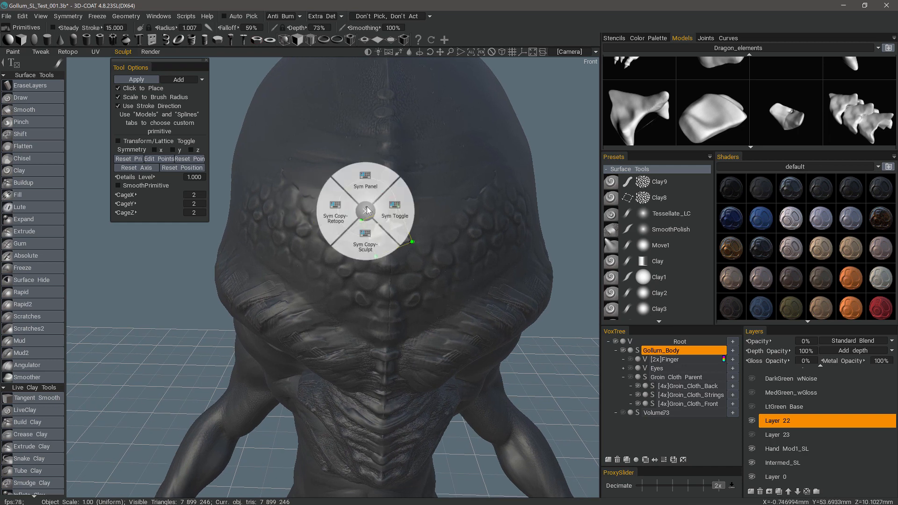
pyautogui.click(395, 205)
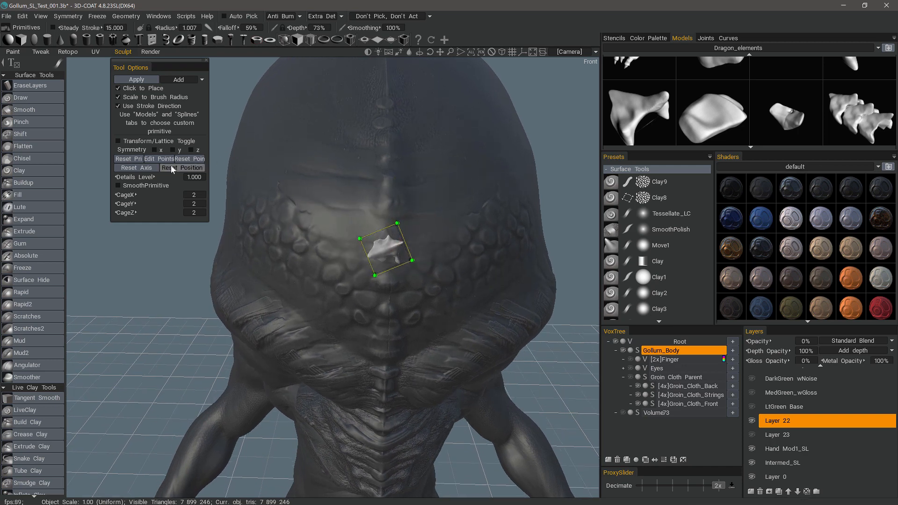
# Enable the Transform/Lattice Toggle and move and rotate the spiky element upright against the middle of the forehead.
pyautogui.click(159, 141)
pyautogui.moveTo(471, 229); pyautogui.dragTo(498, 280)
pyautogui.moveTo(545, 201); pyautogui.dragTo(764, 425)
pyautogui.keyDown('alt'); pyautogui.moveTo(470, 241); pyautogui.dragTo(362, 311); pyautogui.keyUp('alt')
pyautogui.keyDown('alt'); pyautogui.moveTo(351, 258); pyautogui.dragTo(486, 292); pyautogui.keyUp('alt')
pyautogui.keyDown('alt'); pyautogui.moveTo(436, 464); pyautogui.dragTo(384, 341); pyautogui.keyUp('alt')
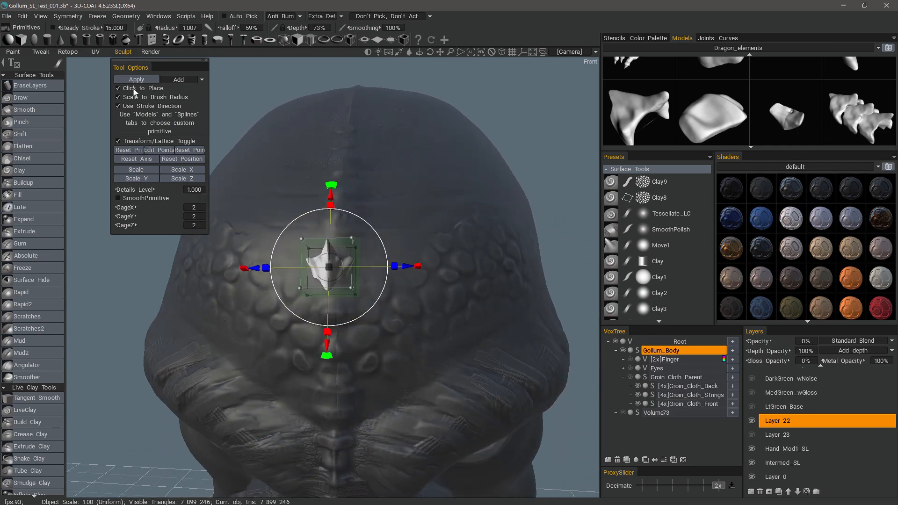
# Disable Click to Place and apply the positioned spiky primitive so it merges into the Gollum_Body volume.
pyautogui.click(118, 88)
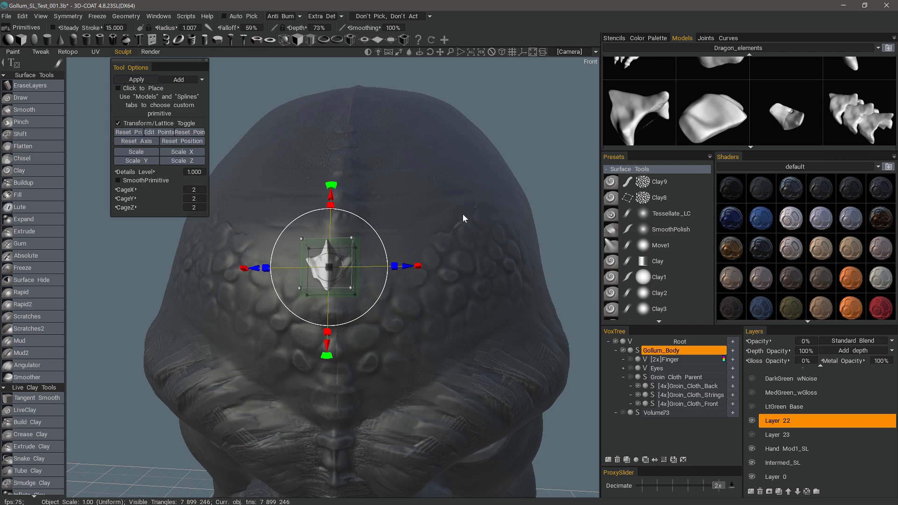
pyautogui.press('Return')
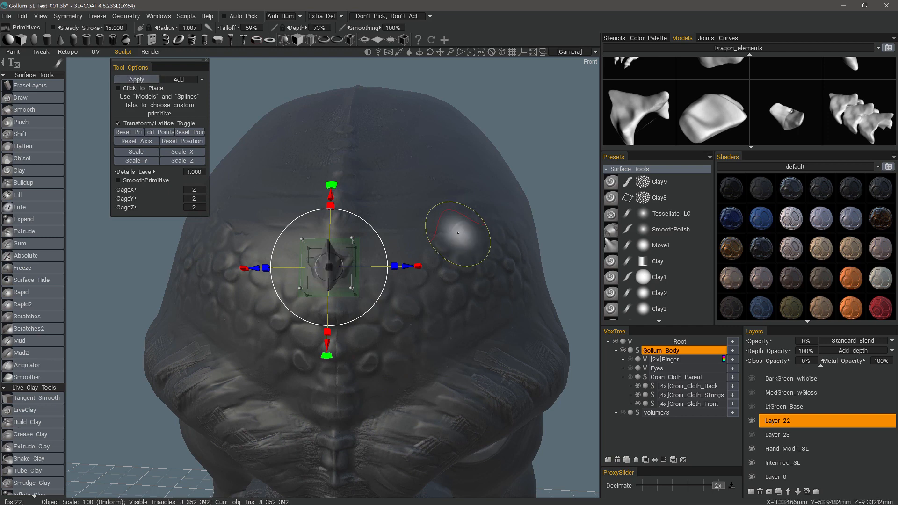
# Use the Draw tool with a brush radius of 0.640 to blend the spike's edges into the forehead.
pyautogui.click(37, 100)
pyautogui.moveTo(439, 318)
pyautogui.keyDown('alt'); pyautogui.mouseDown()
pyautogui.moveTo(563, 287)
pyautogui.moveTo(539, 343)
pyautogui.mouseUp(); pyautogui.keyUp('alt')
pyautogui.scroll(4, 383, 334)
pyautogui.moveTo(383, 334)
pyautogui.keyDown('alt'); pyautogui.mouseDown()
pyautogui.moveTo(367, 395)
pyautogui.moveTo(328, 378)
pyautogui.moveTo(360, 330)
pyautogui.moveTo(270, 276)
pyautogui.moveTo(230, 190)
pyautogui.moveTo(217, 237)
pyautogui.moveTo(237, 260)
pyautogui.moveTo(225, 276)
pyautogui.mouseUp(); pyautogui.keyUp('alt')
pyautogui.scroll(4, 226, 275)
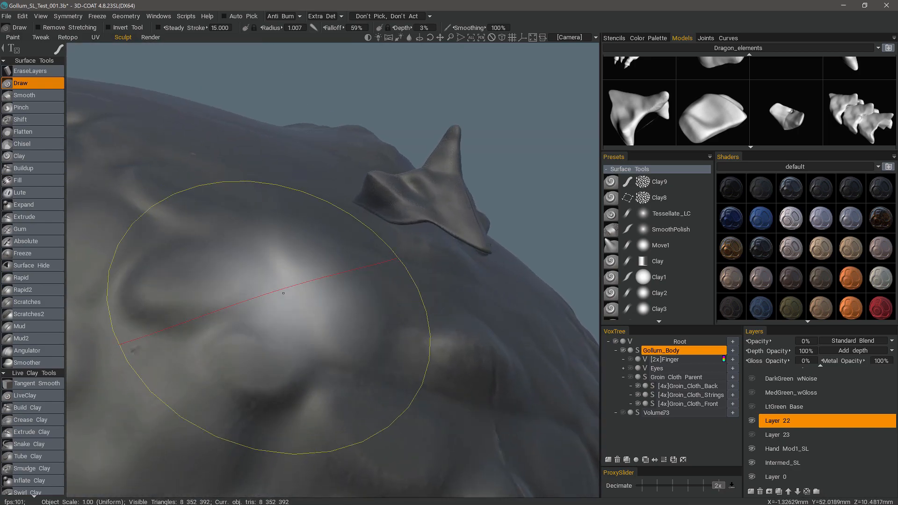
pyautogui.moveTo(383, 369)
pyautogui.keyDown('alt'); pyautogui.mouseDown()
pyautogui.moveTo(376, 394)
pyautogui.moveTo(394, 340)
pyautogui.moveTo(380, 323)
pyautogui.moveTo(301, 330)
pyautogui.moveTo(220, 301)
pyautogui.moveTo(157, 322)
pyautogui.moveTo(364, 449)
pyautogui.moveTo(281, 407)
pyautogui.moveTo(292, 380)
pyautogui.moveTo(437, 311)
pyautogui.moveTo(372, 305)
pyautogui.moveTo(380, 291)
pyautogui.moveTo(326, 301)
pyautogui.moveTo(310, 321)
pyautogui.moveTo(367, 366)
pyautogui.moveTo(383, 361)
pyautogui.mouseUp(); pyautogui.keyUp('alt')
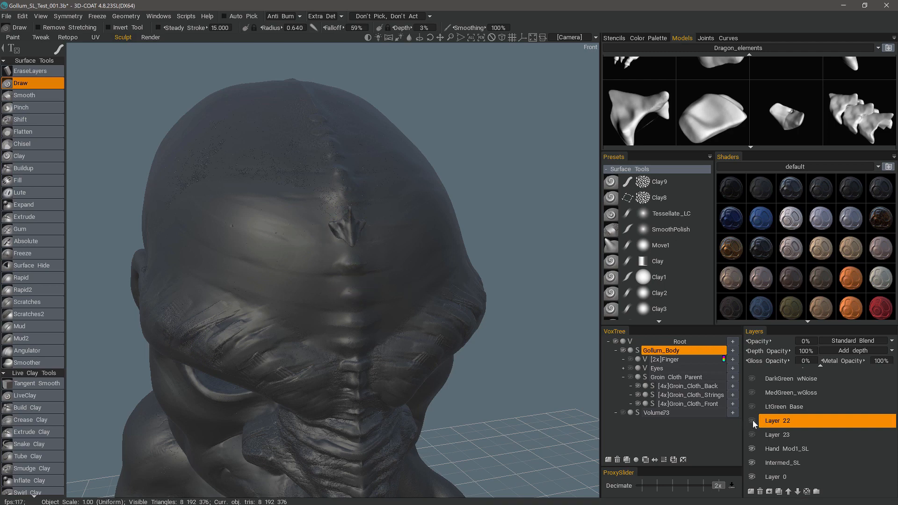
# Toggle the visibility of Layer 22 and the neighbouring detail layers to compare the head with and without its layered scales.
pyautogui.keyDown('alt'); pyautogui.moveTo(411, 239); pyautogui.dragTo(587, 254); pyautogui.keyUp('alt')
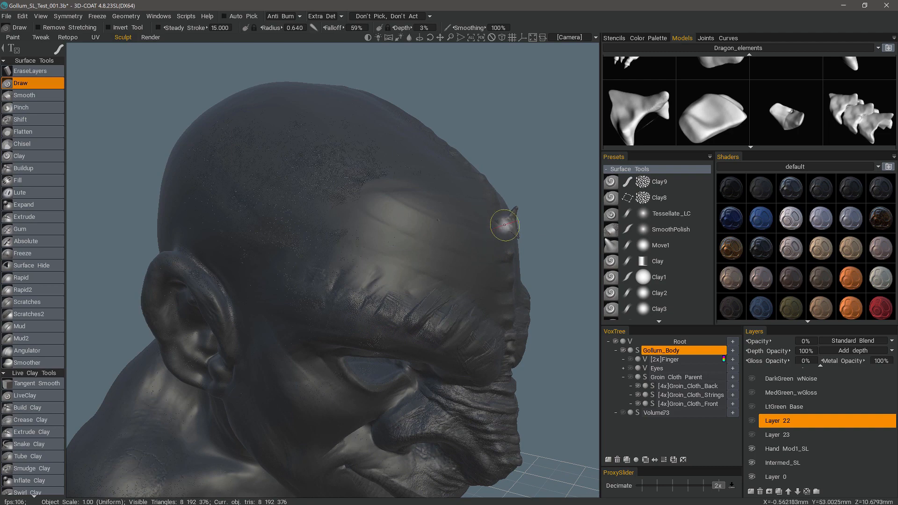
pyautogui.moveTo(505, 225)
pyautogui.keyDown('alt'); pyautogui.mouseDown()
pyautogui.moveTo(477, 239)
pyautogui.moveTo(323, 240)
pyautogui.mouseUp(); pyautogui.keyUp('alt')
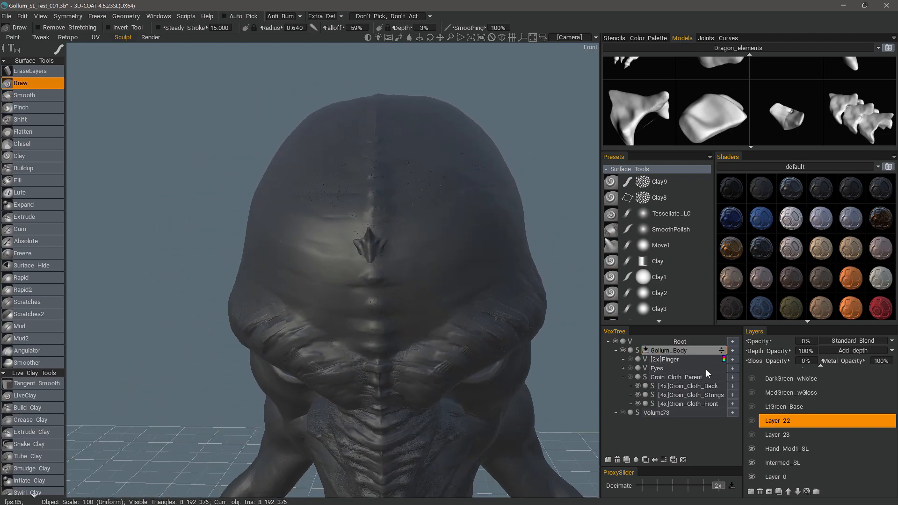
pyautogui.click(751, 421)
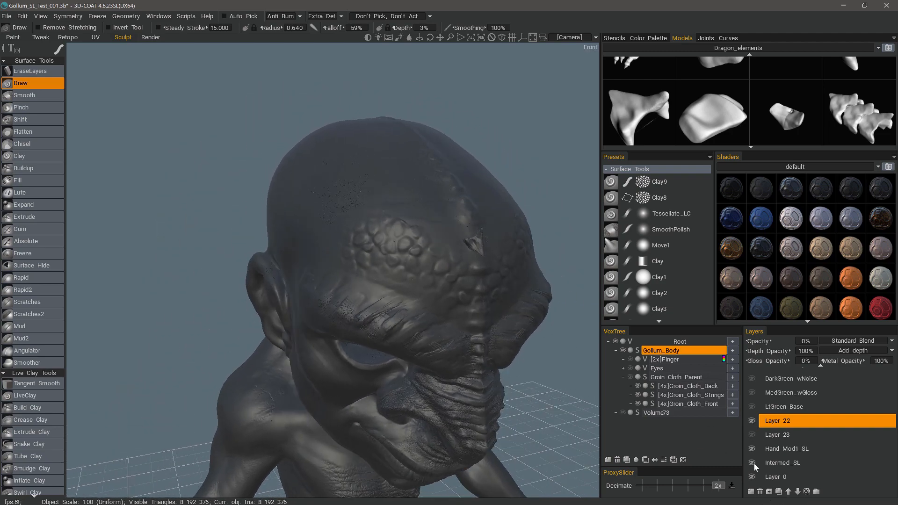
pyautogui.click(749, 447)
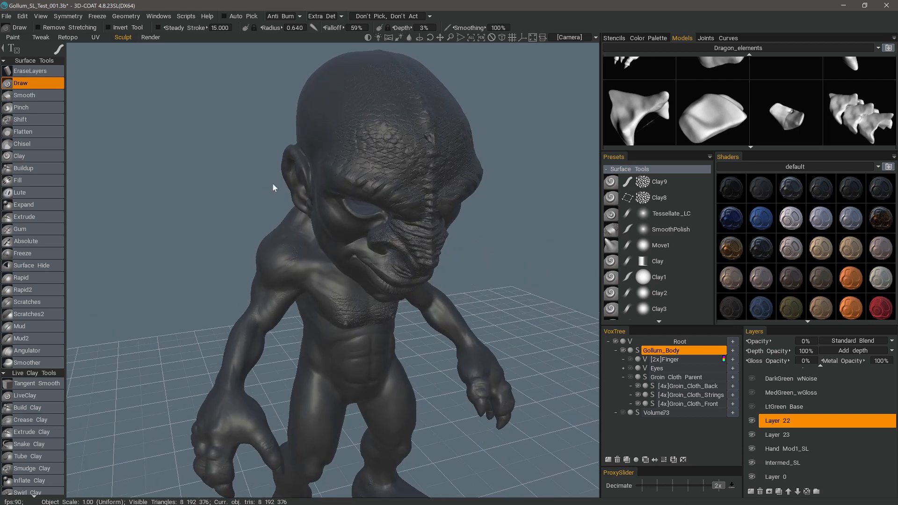
pyautogui.click(751, 421)
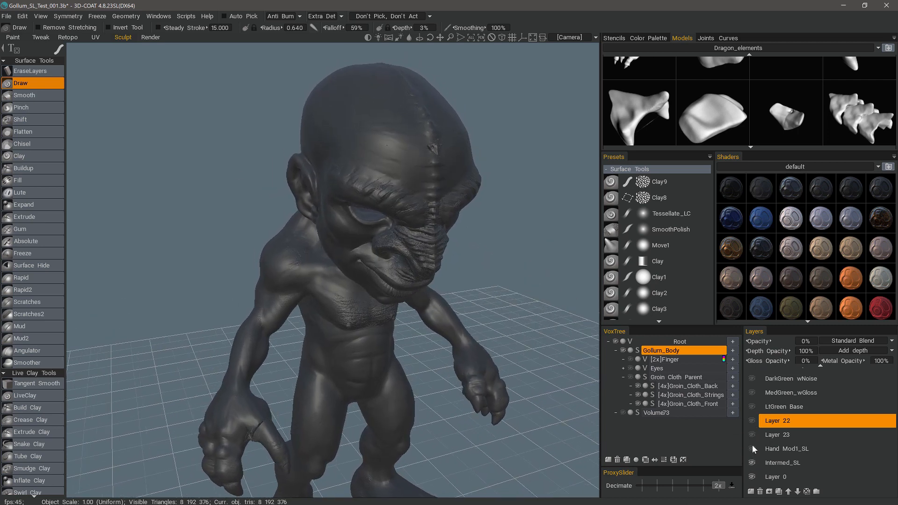